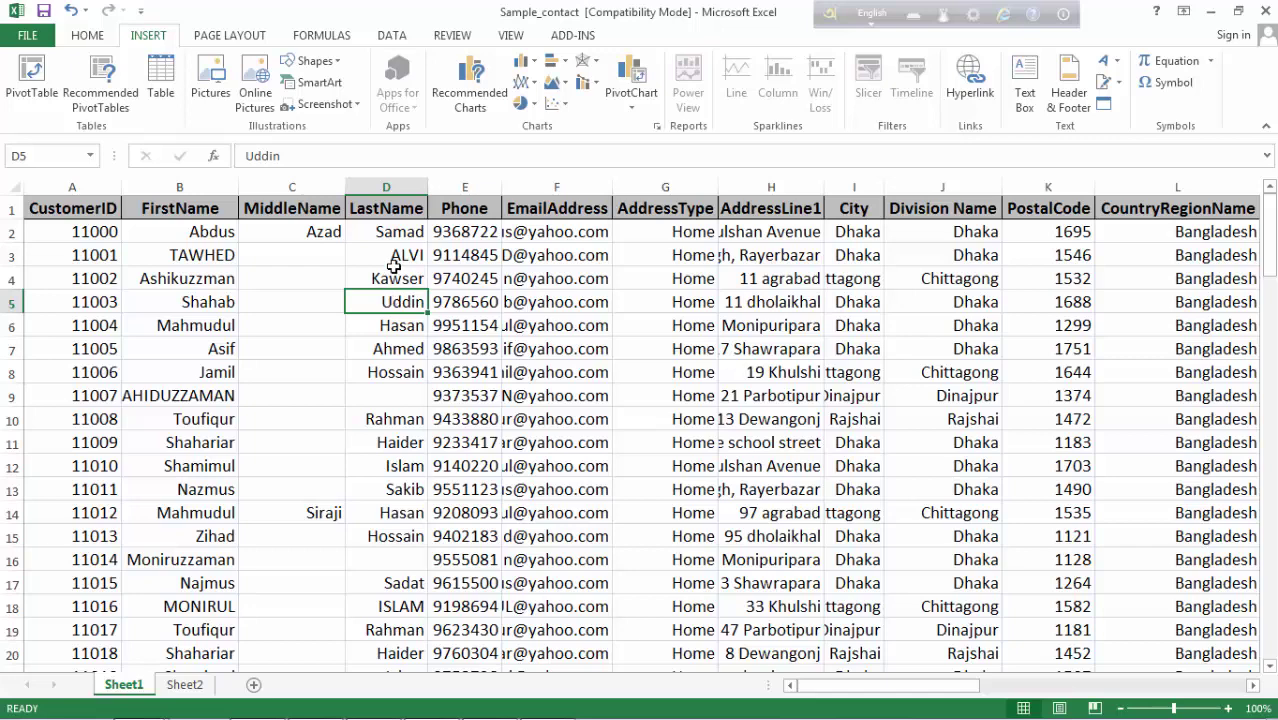
- Move the entire LastName column between the CustomerID and FirstName columns, shifting the other columns instead of overwriting them
click(392, 274)
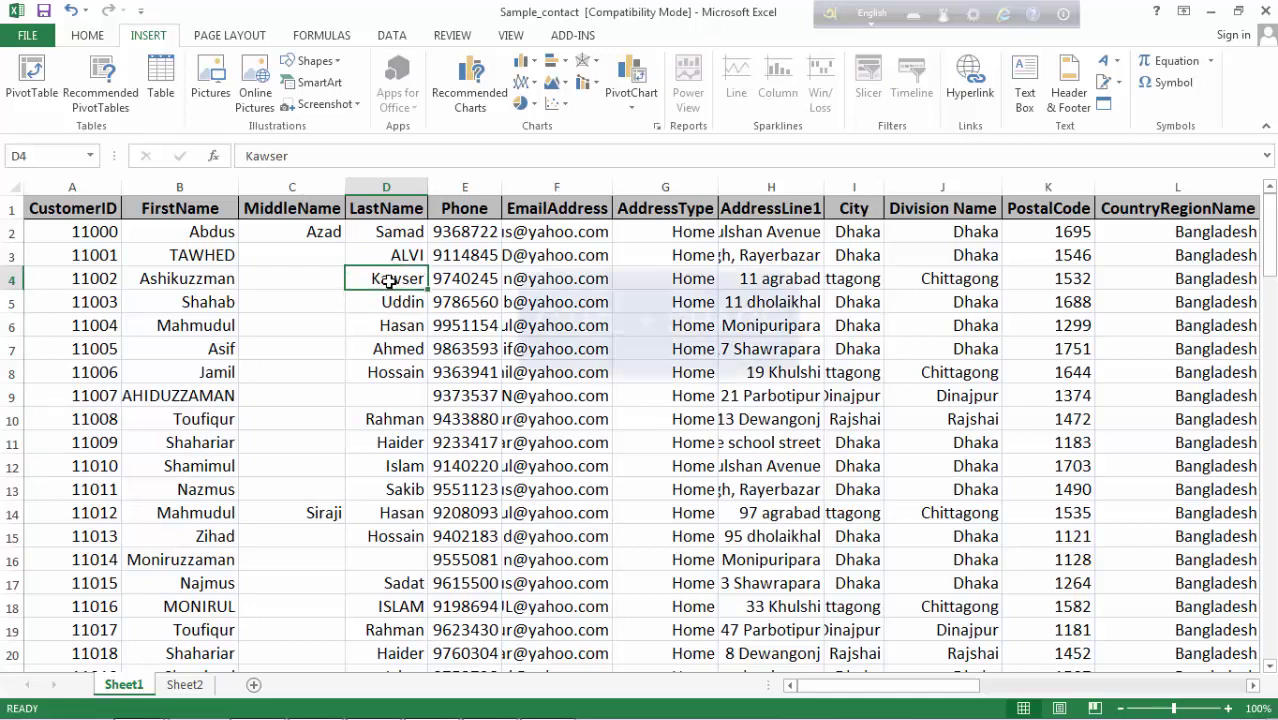
key(ctrl+space)
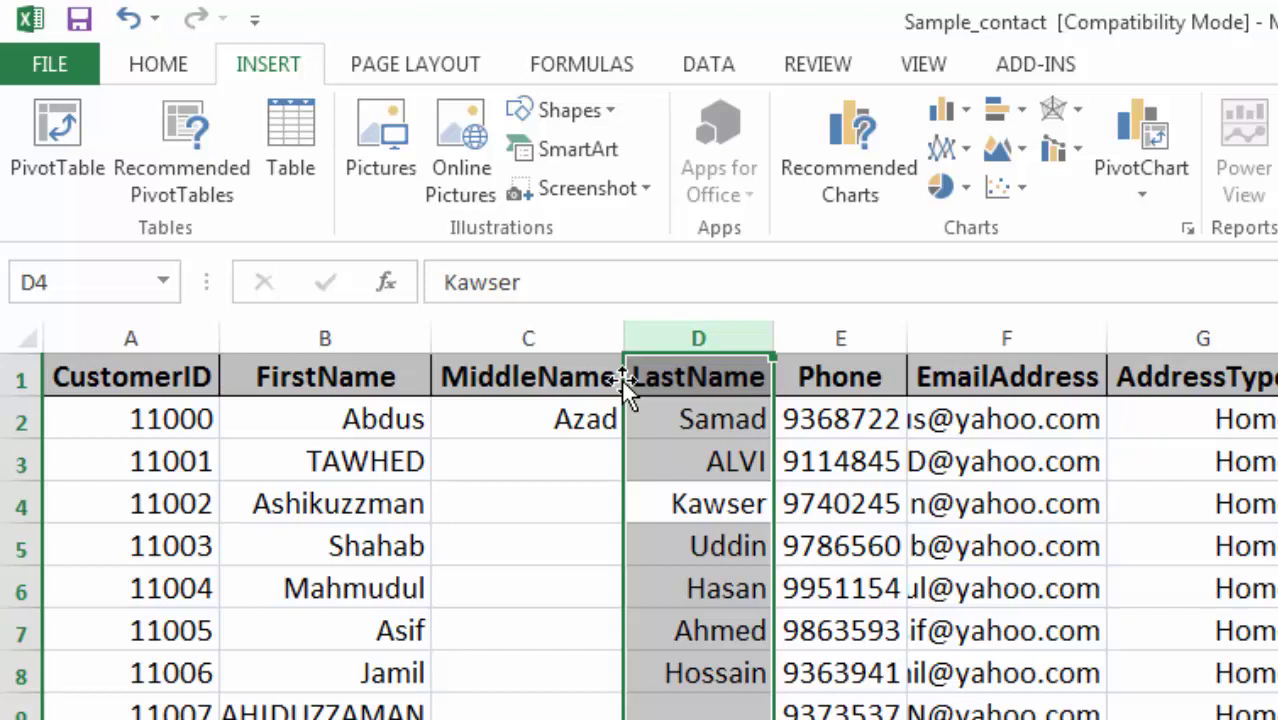
shift+click(621, 378)
drag(596, 386, 220, 377)
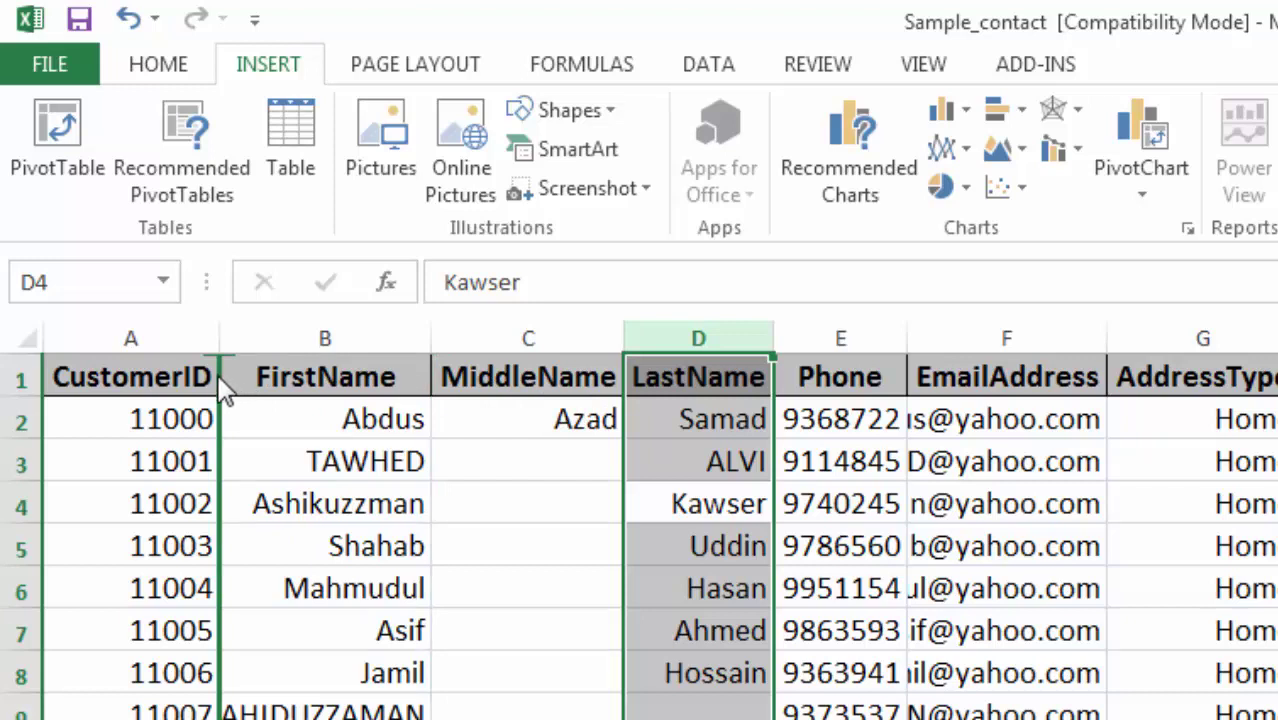
drag(218, 377, 220, 379)
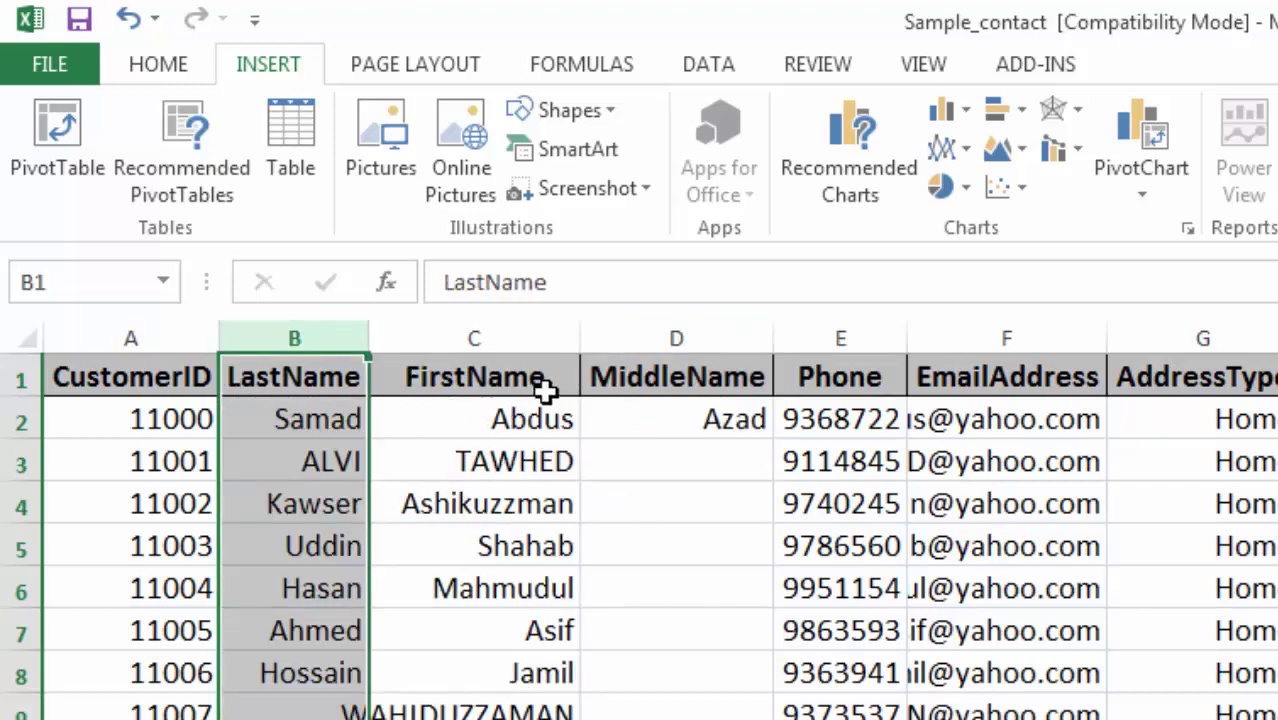
- Fit the EmailAddress column's width to its contents, and cut the whole column and insert it before the Phone column
click(1010, 688)
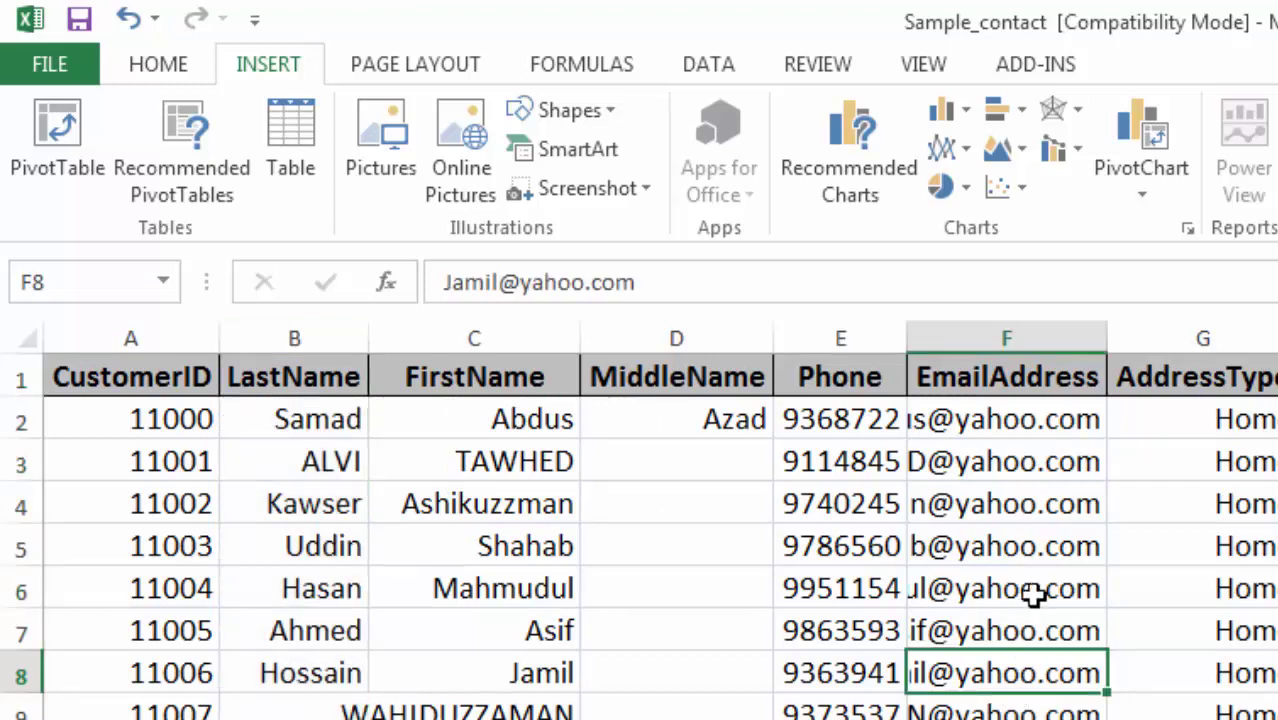
double_click(1097, 338)
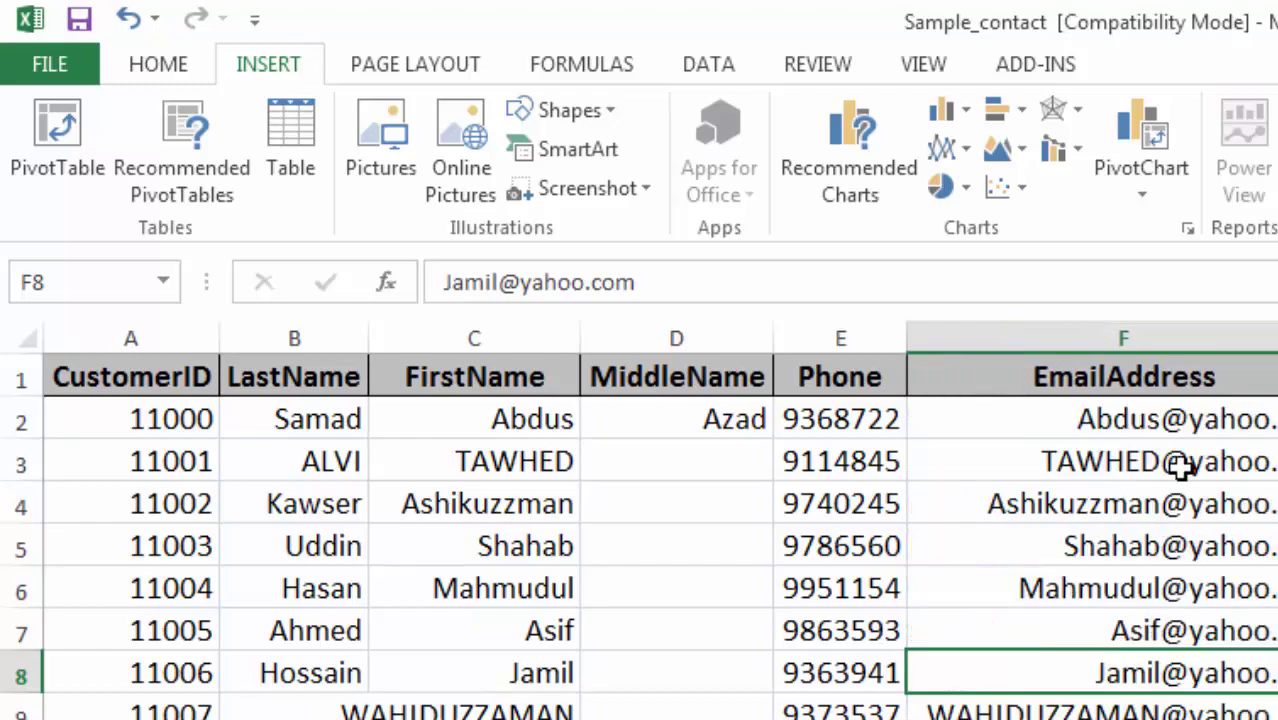
click(1120, 578)
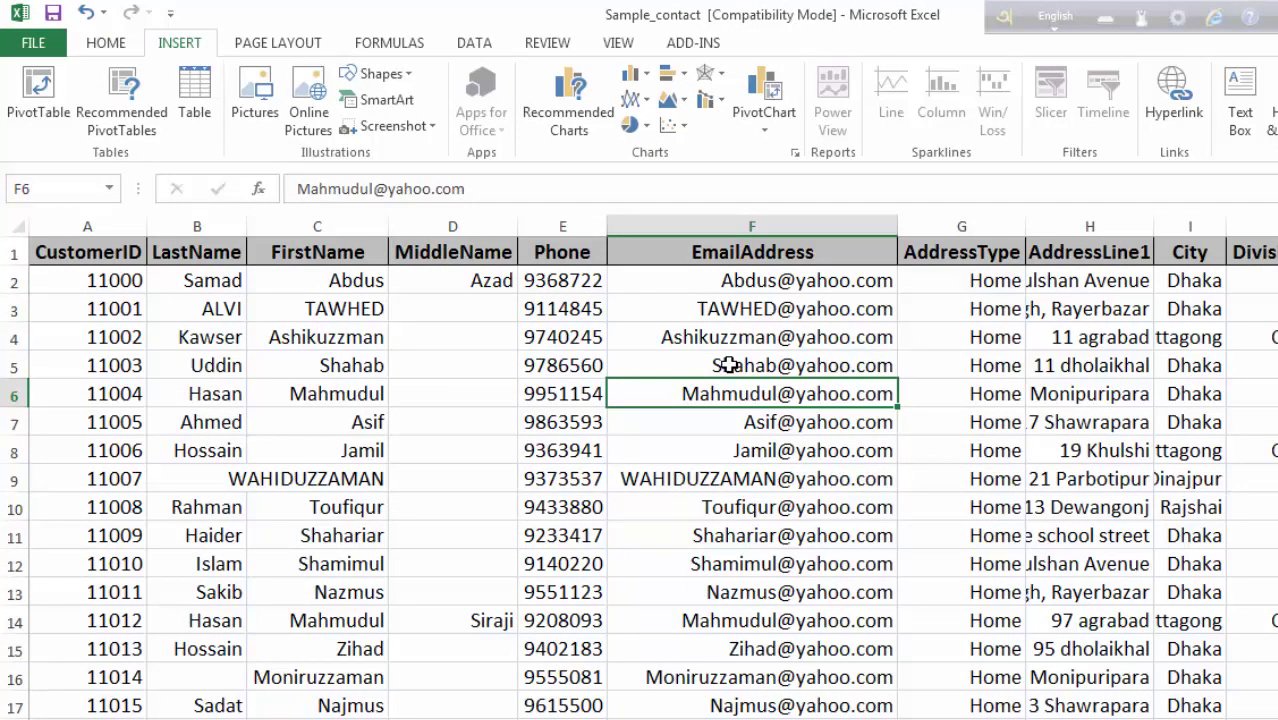
key(ctrl+space)
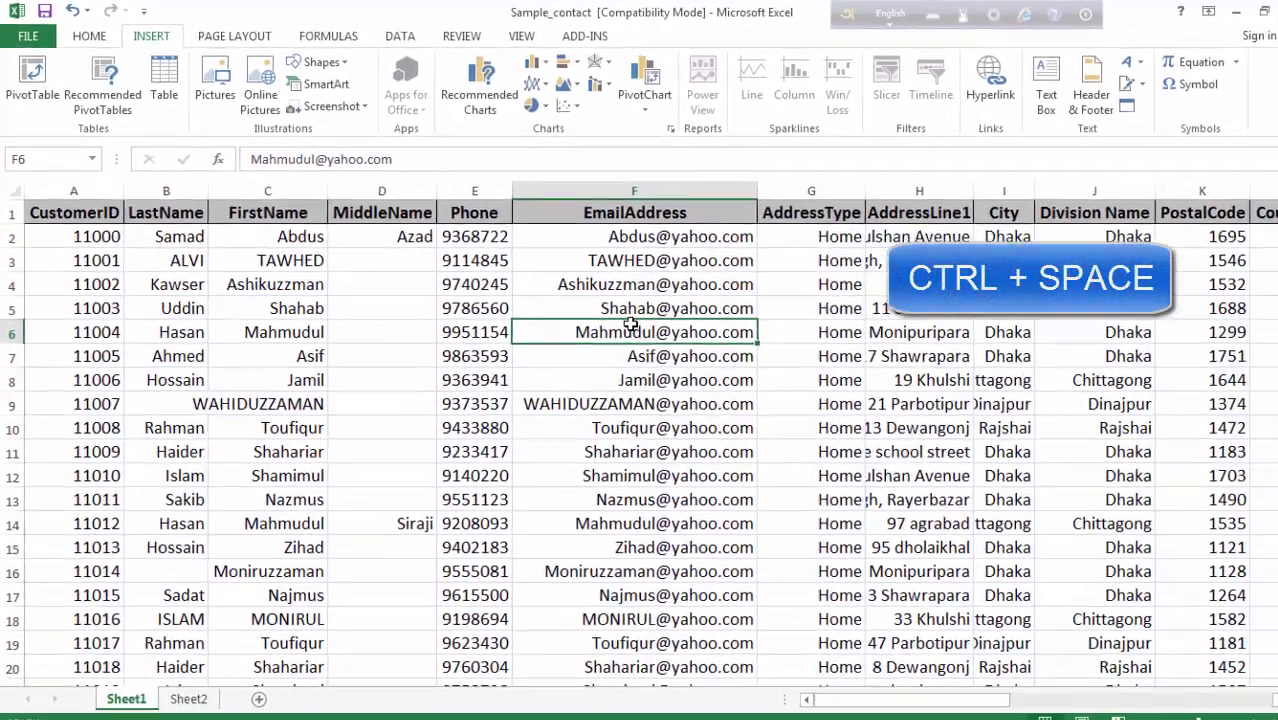
key(ctrl+space)
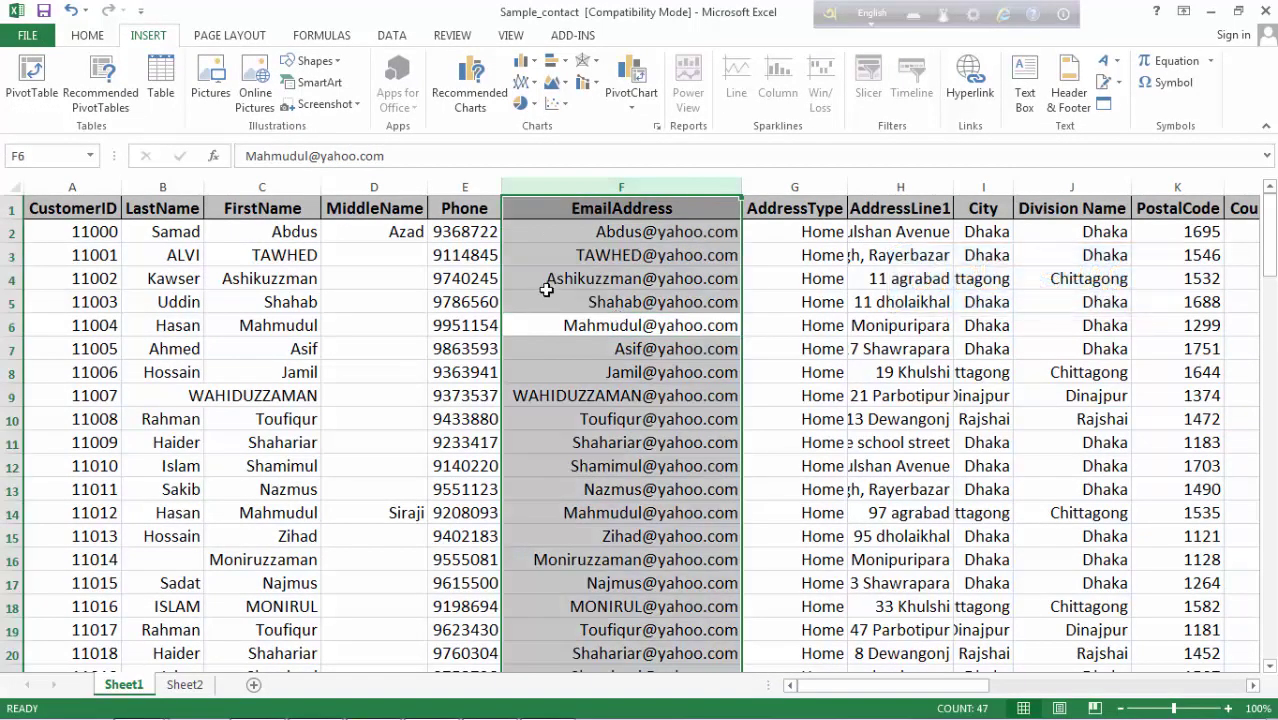
key(ctrl+x)
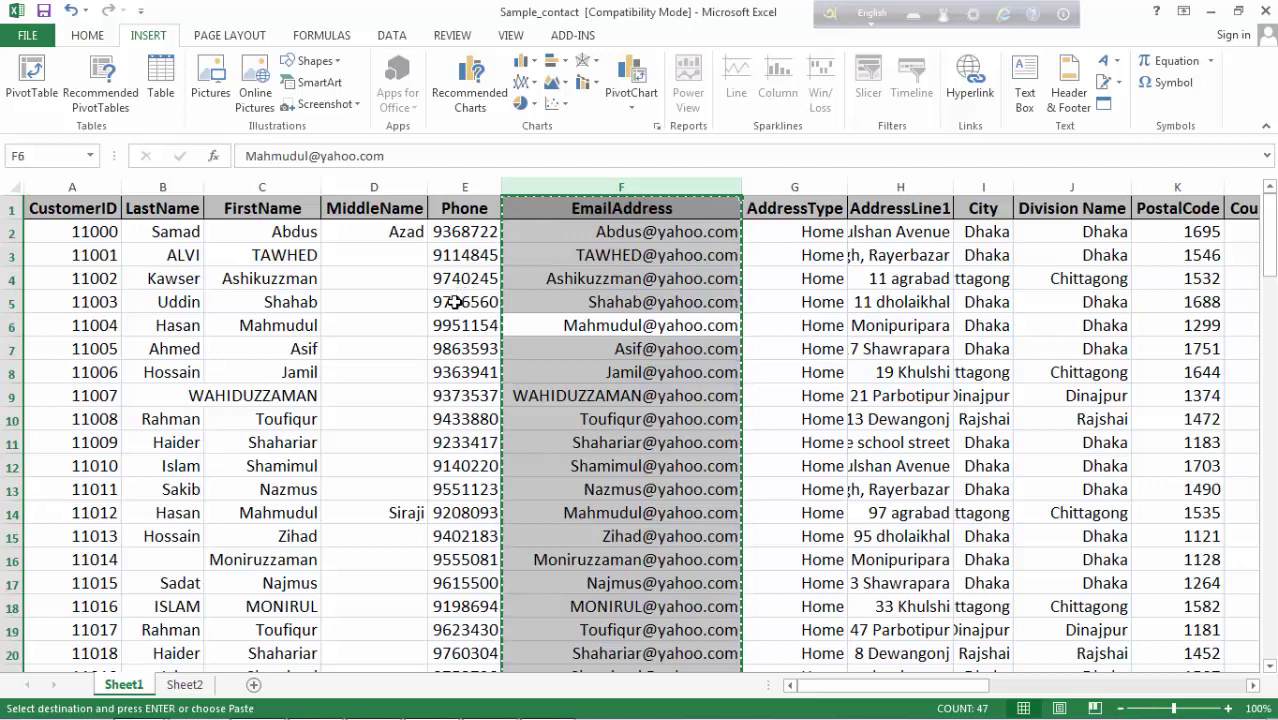
click(455, 302)
key(ctrl+shift+Down)
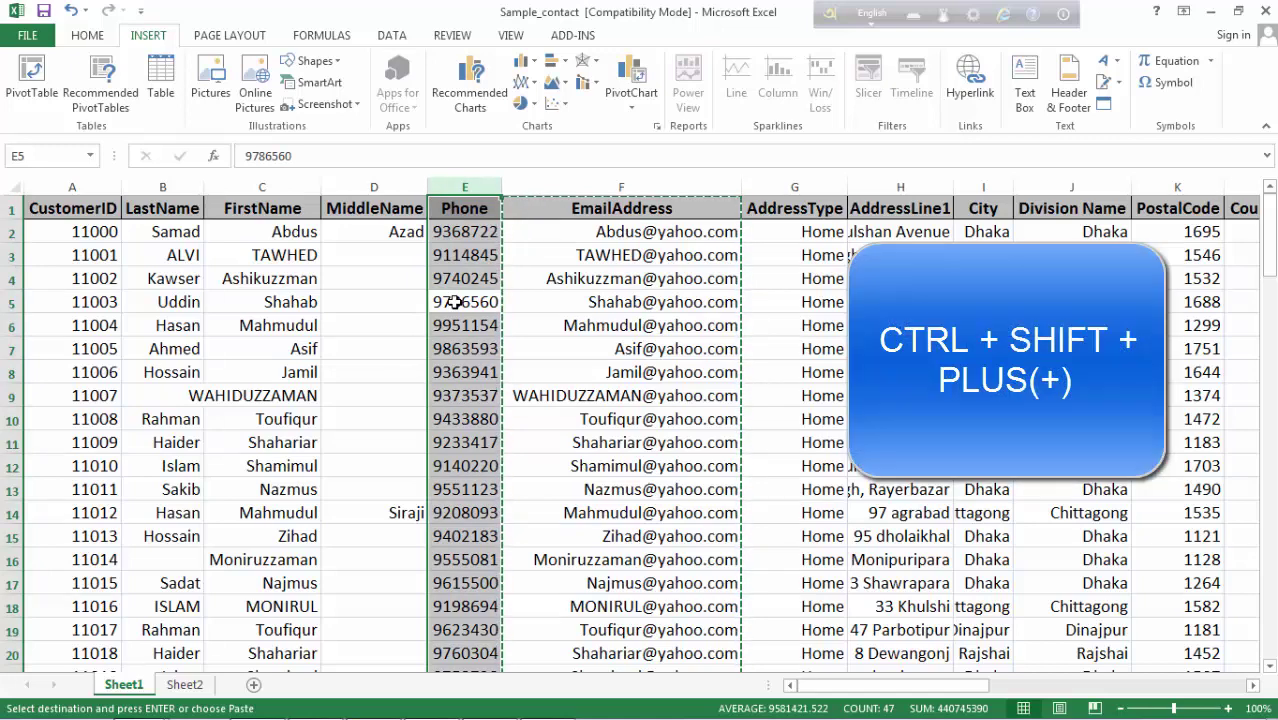
key(ctrl+shift+plus)
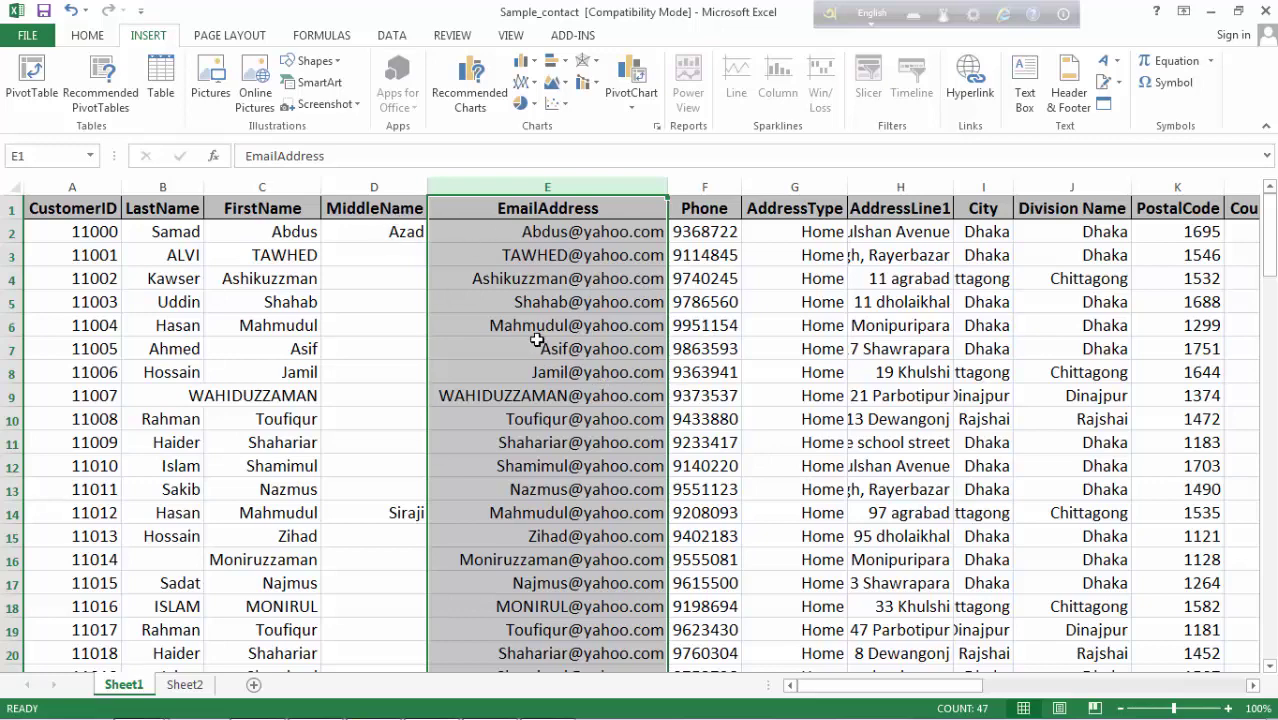
- Move rows 10 and 11 up together so they are inserted between rows 4 and 5 without overwriting data
click(262, 466)
click(136, 470)
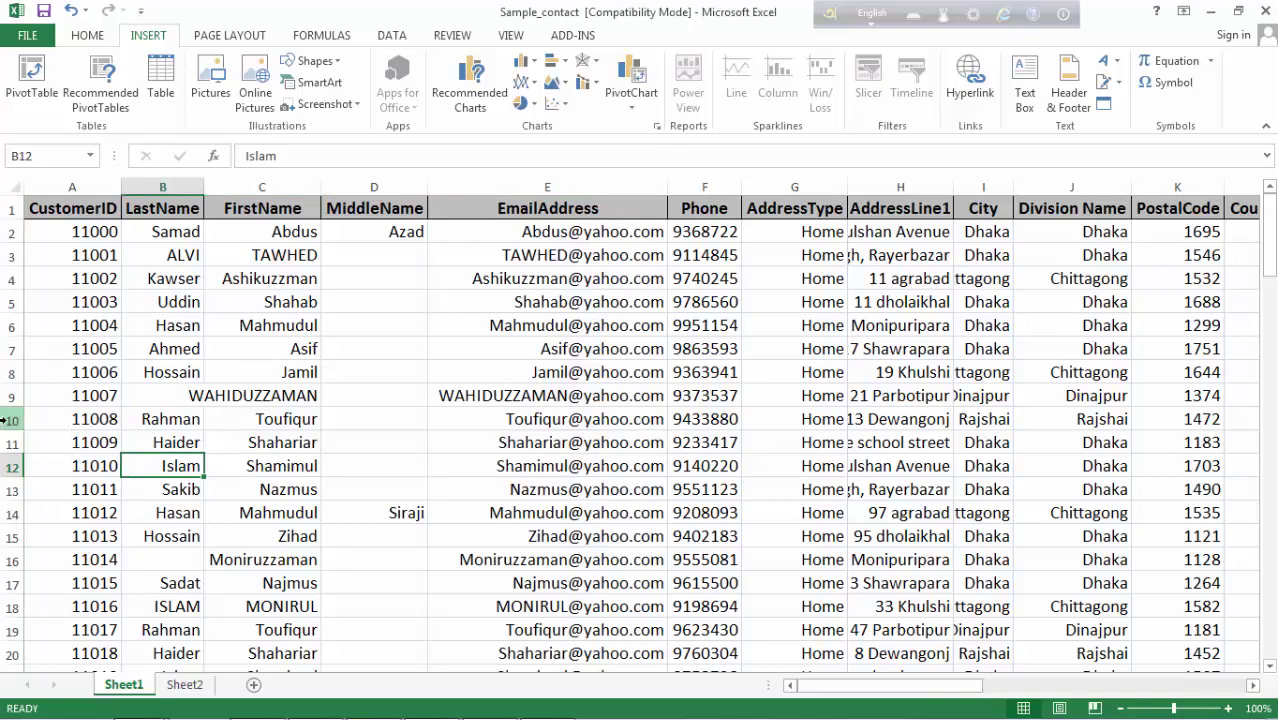
drag(8, 420, 8, 443)
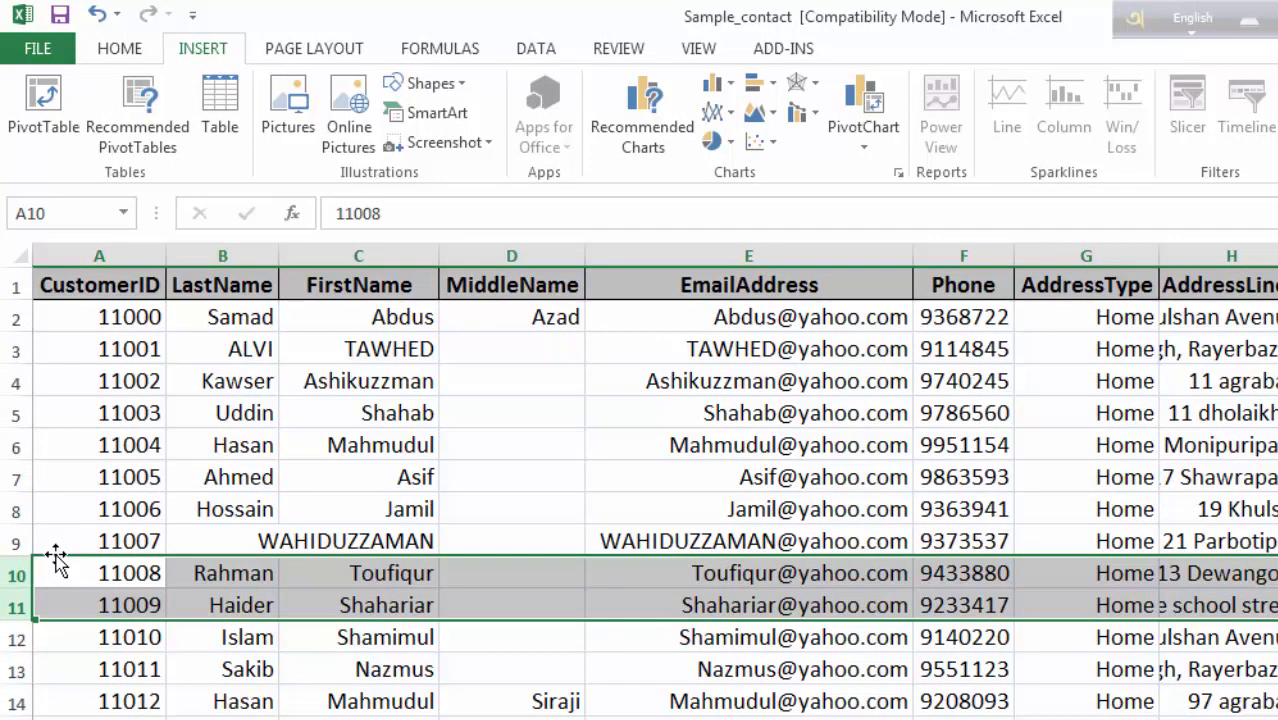
drag(57, 560, 74, 415)
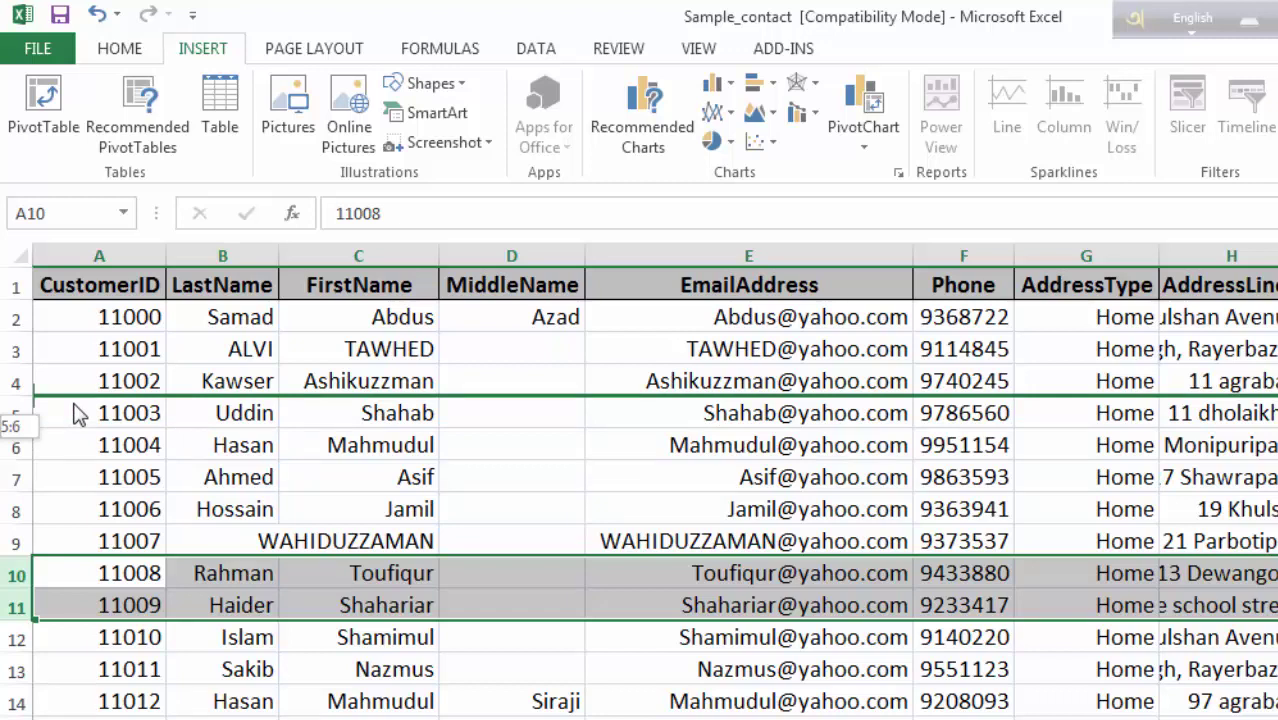
drag(80, 415, 70, 404)
click(300, 541)
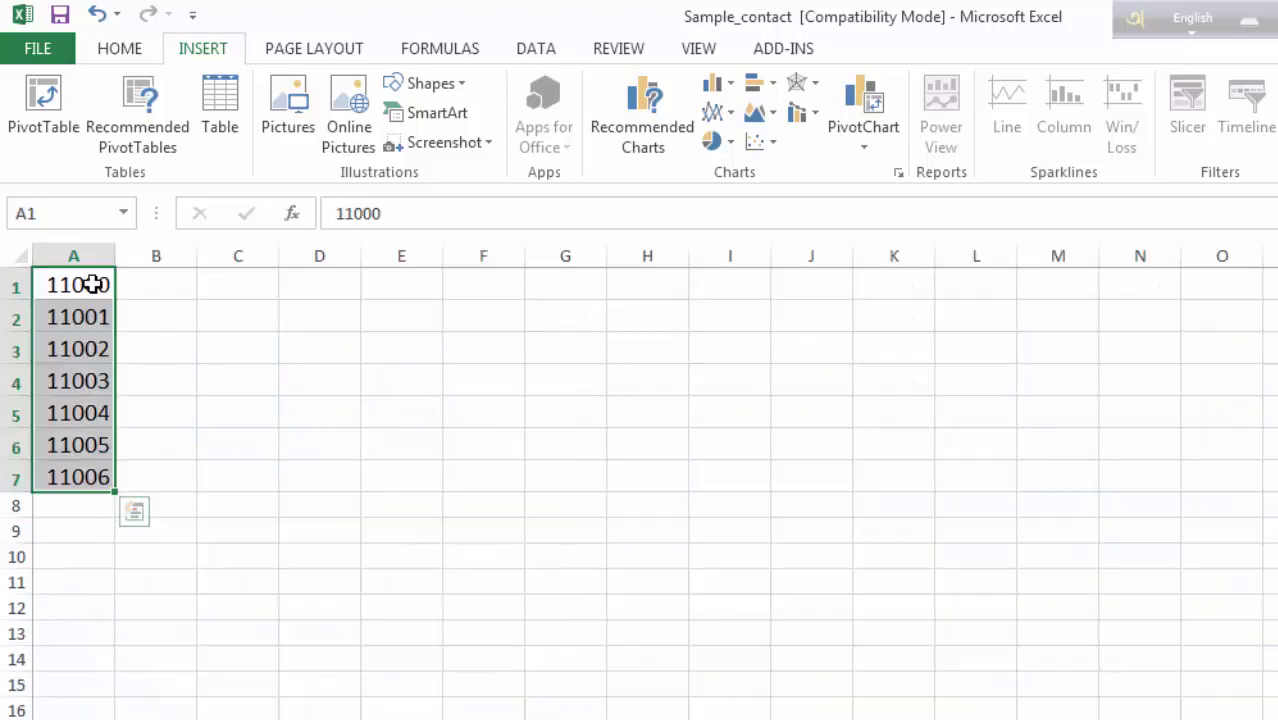
- Transpose the vertical list in A1:A7 into the row D1:J1 with the array formula =TRANSPOSE(A1:A7)
drag(94, 282, 91, 487)
drag(63, 286, 71, 452)
click(80, 476)
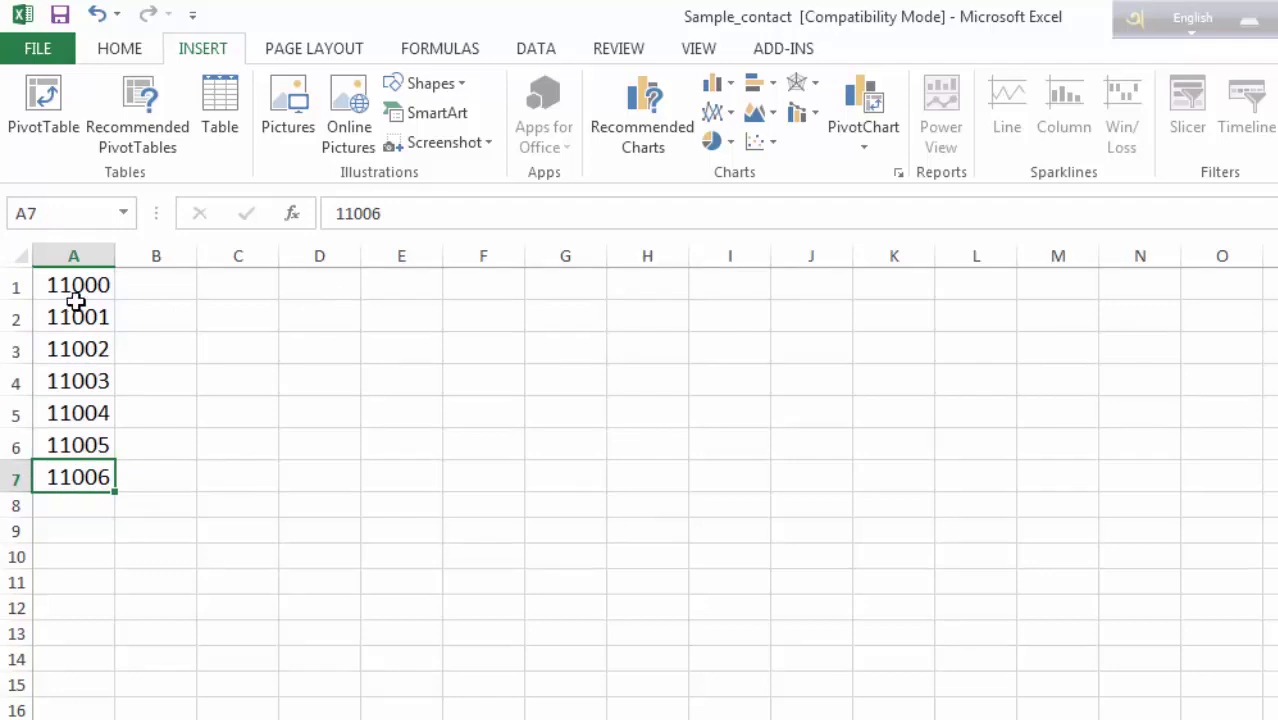
drag(67, 292, 77, 484)
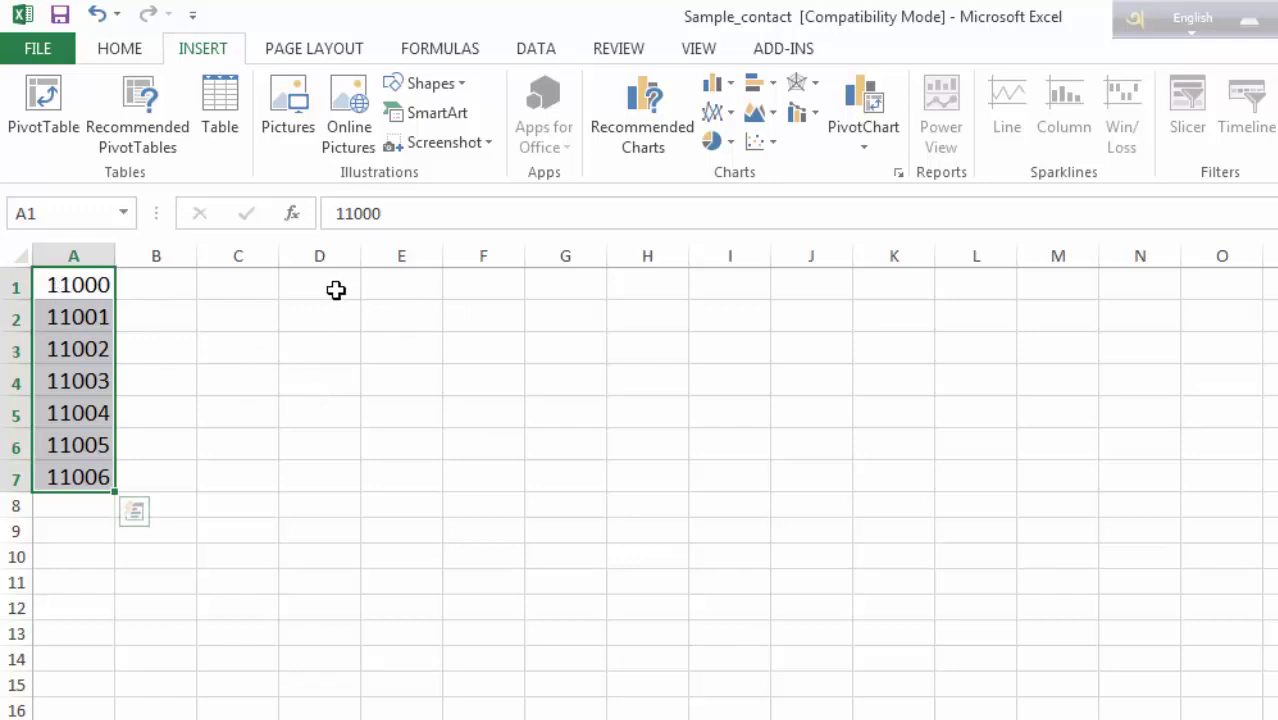
drag(336, 290, 828, 287)
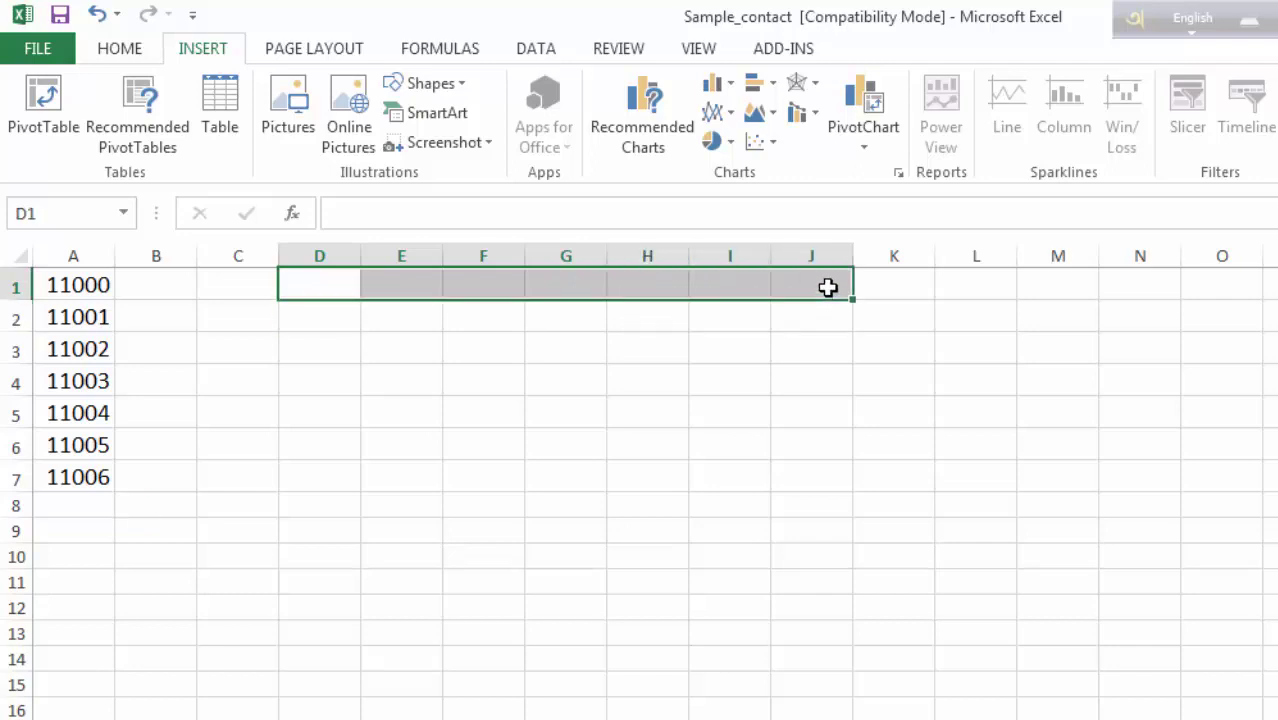
text(=)
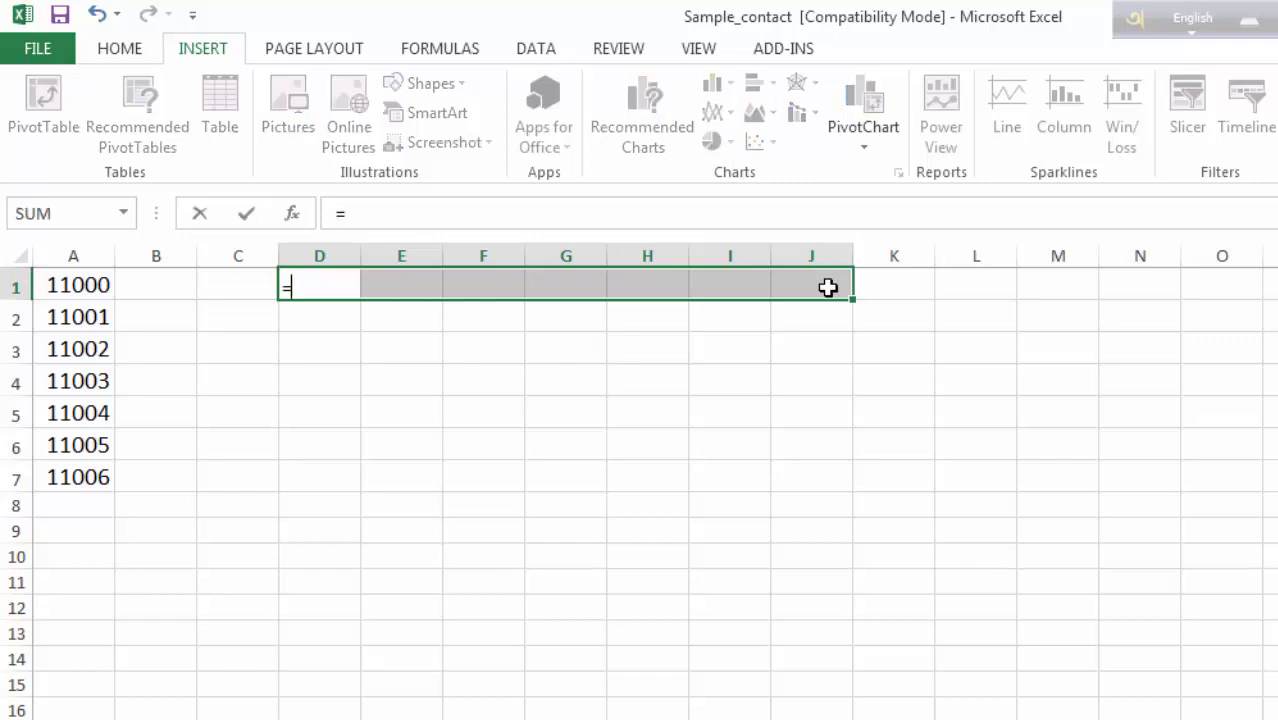
text(tr)
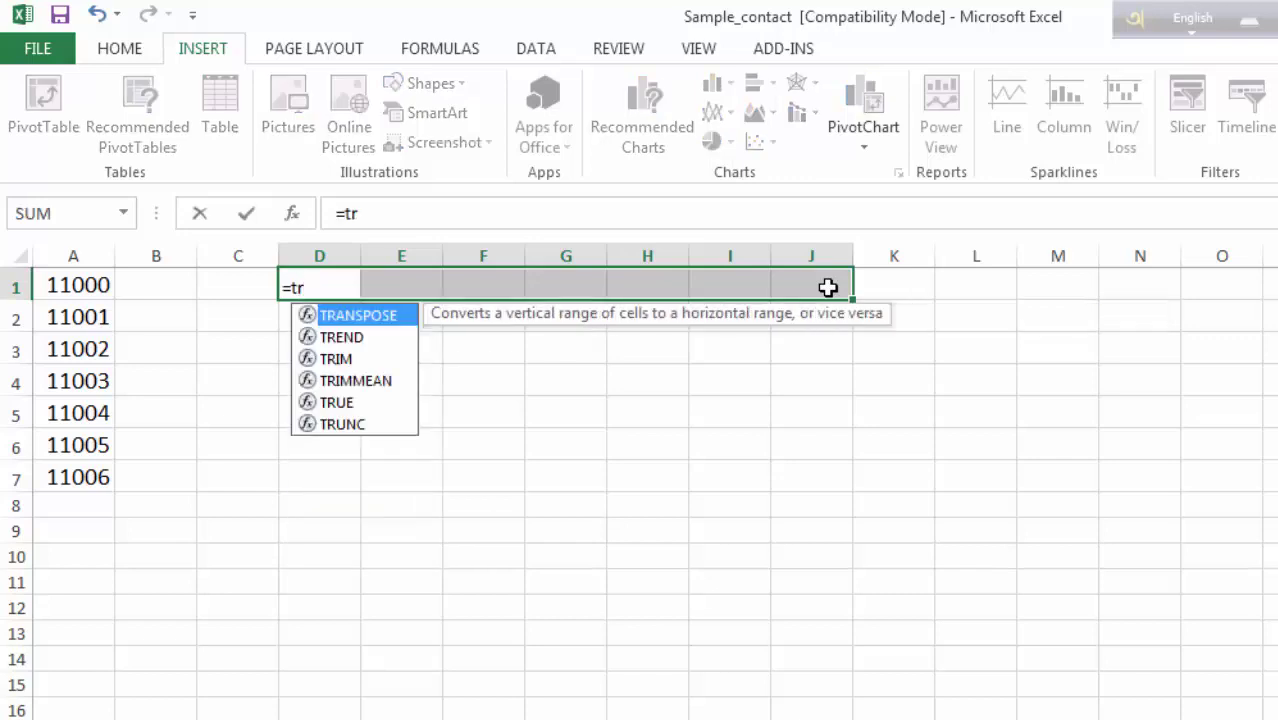
text(a)
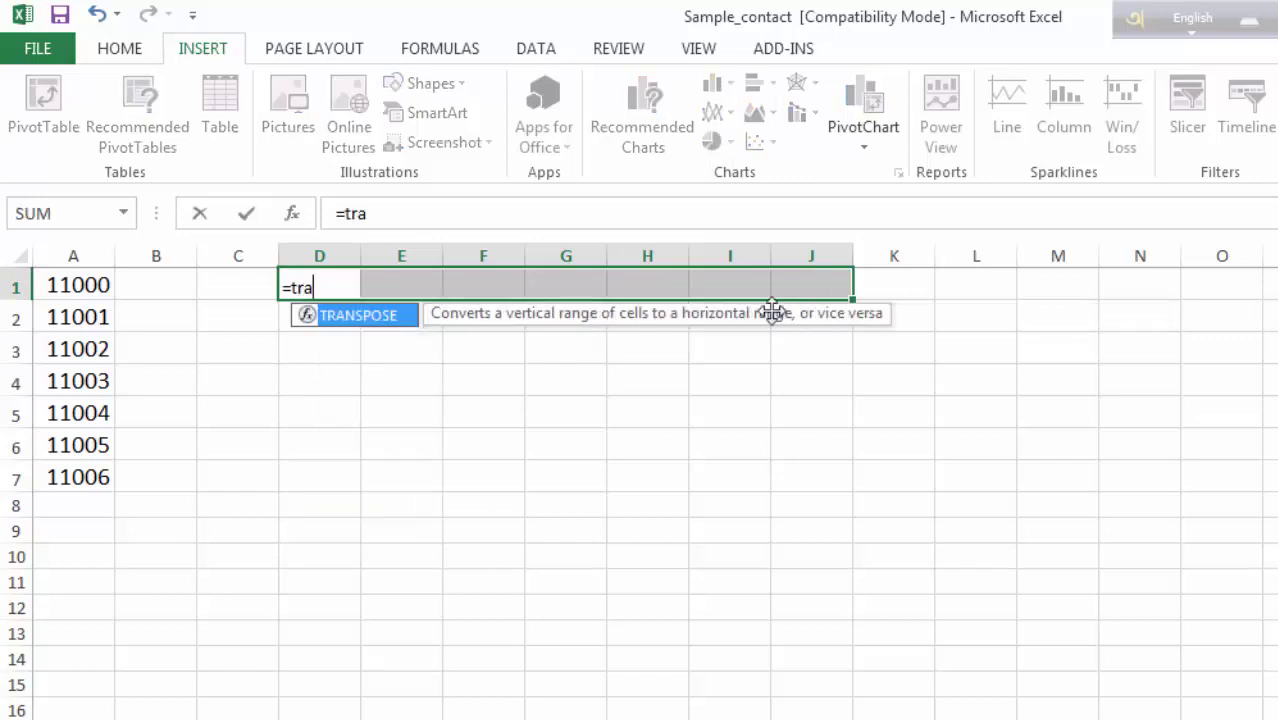
double_click(375, 315)
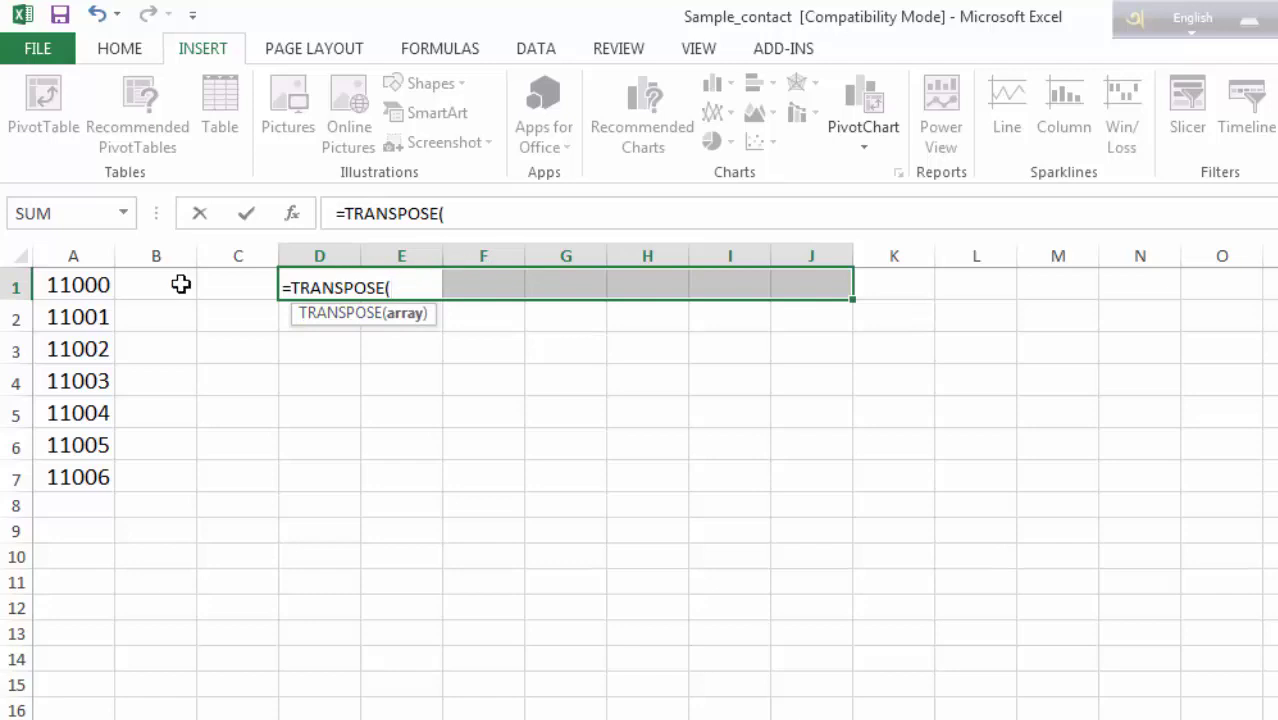
drag(90, 285, 83, 476)
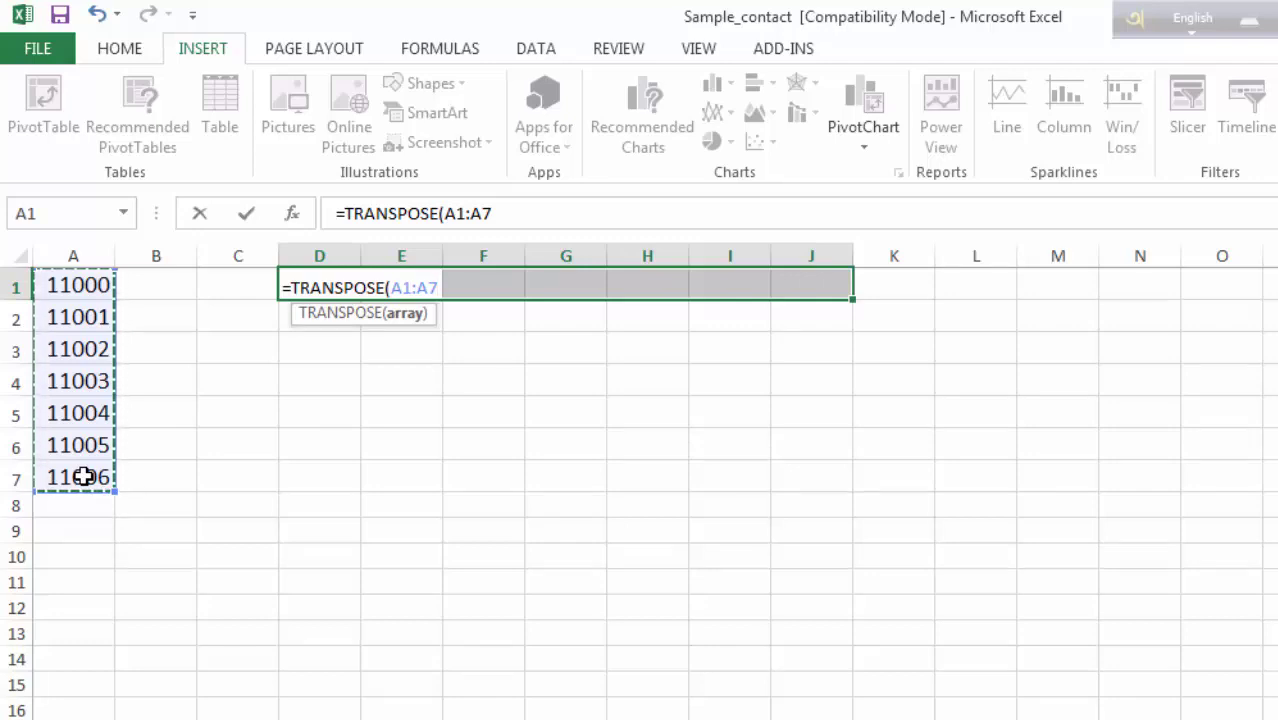
text())
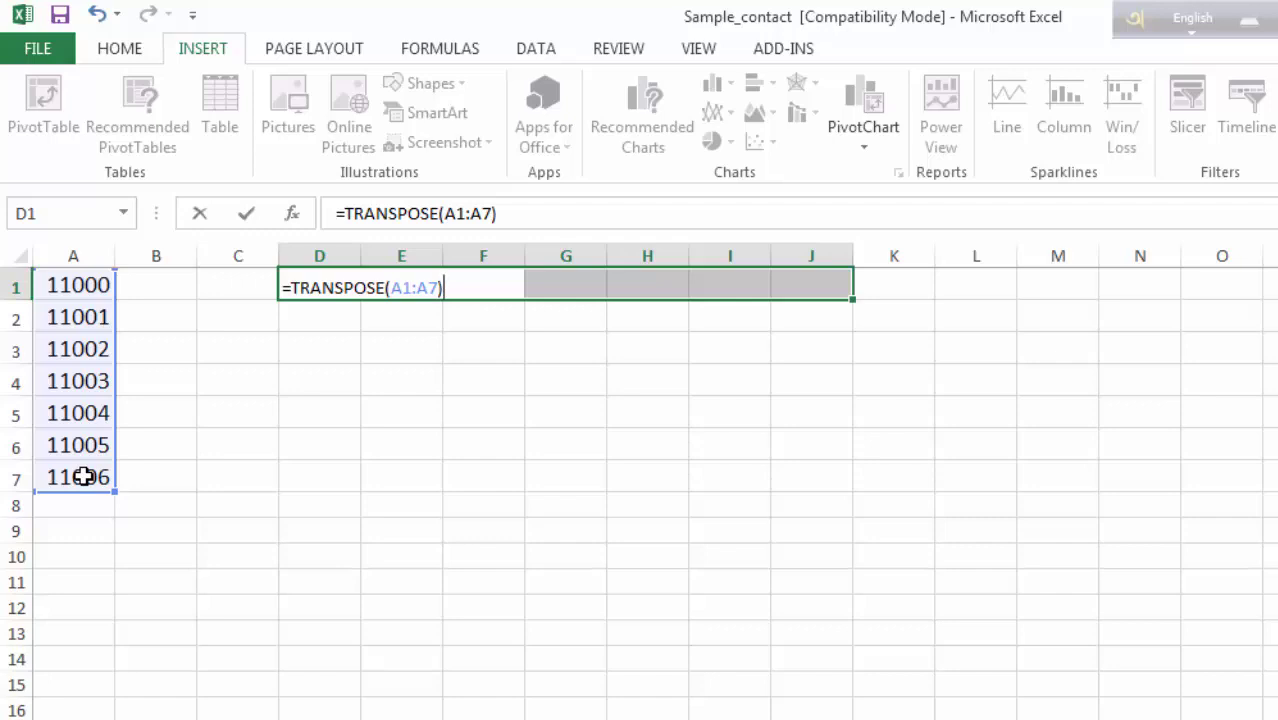
key(ctrl+shift+Return)
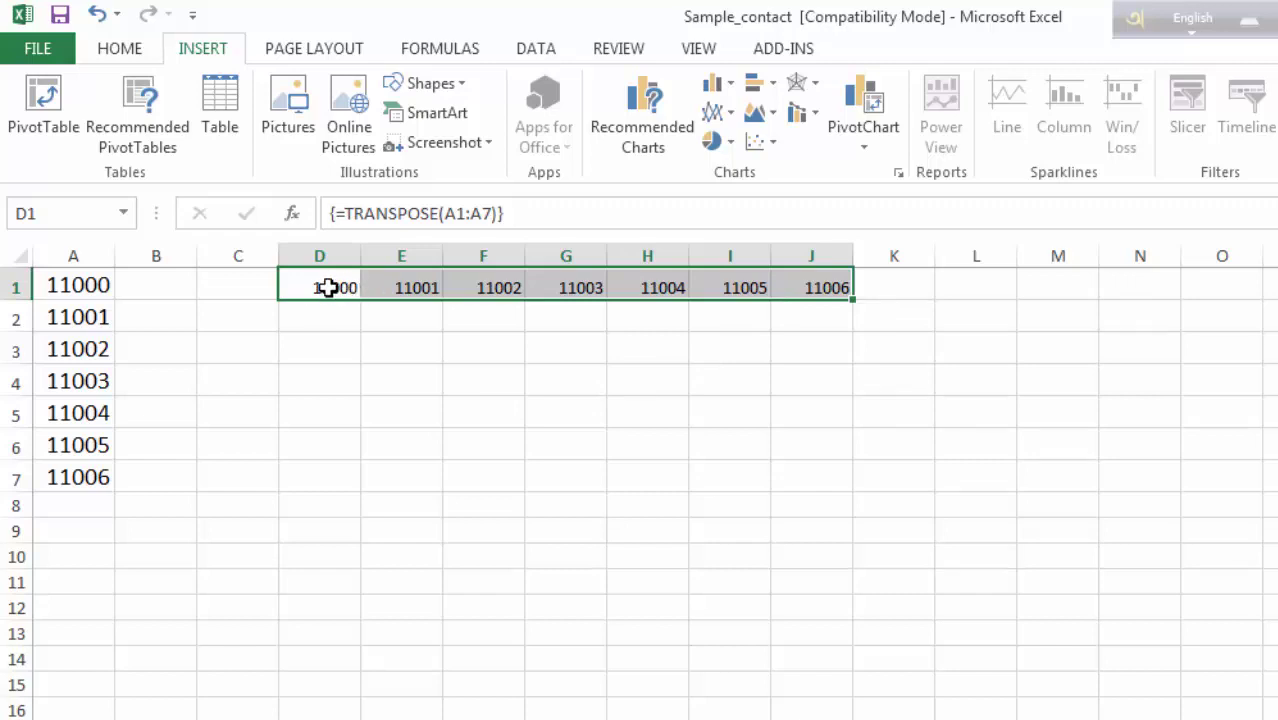
- Transpose the horizontal range D1:J1 into the column cells D3:D9 with the array formula =TRANSPOSE(D1:J1)
drag(325, 287, 822, 287)
drag(331, 349, 314, 539)
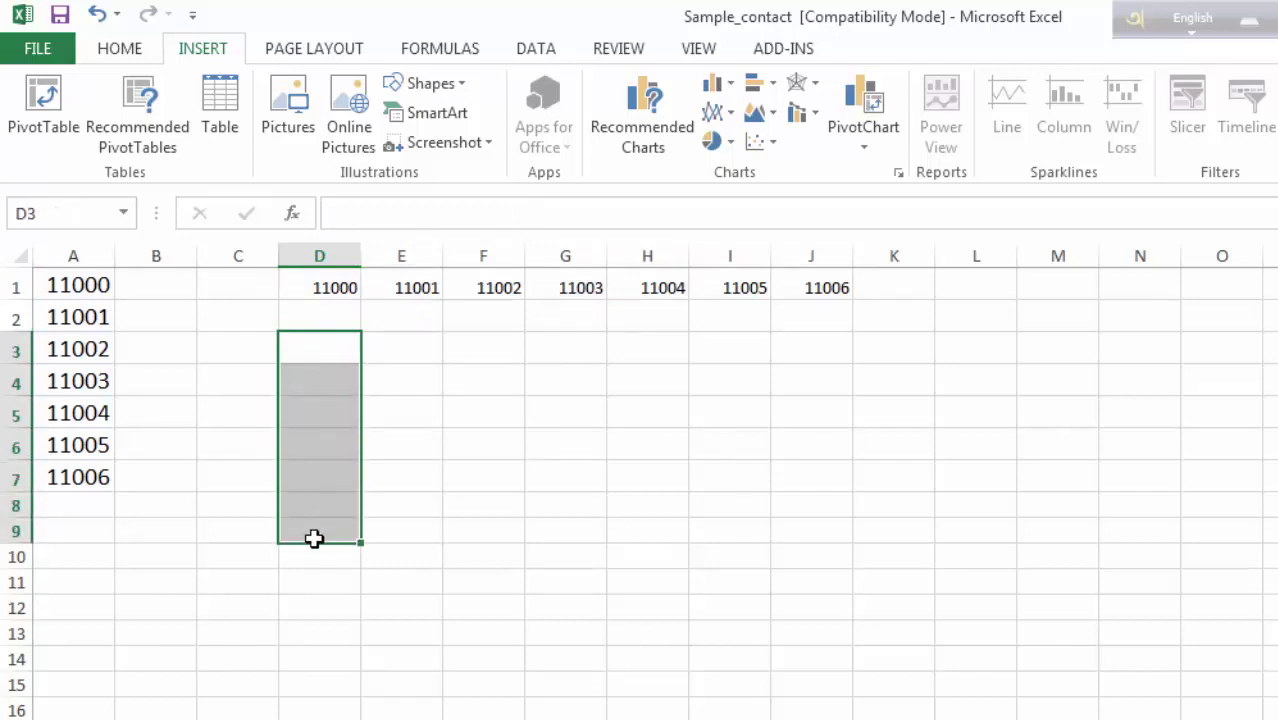
text(=)
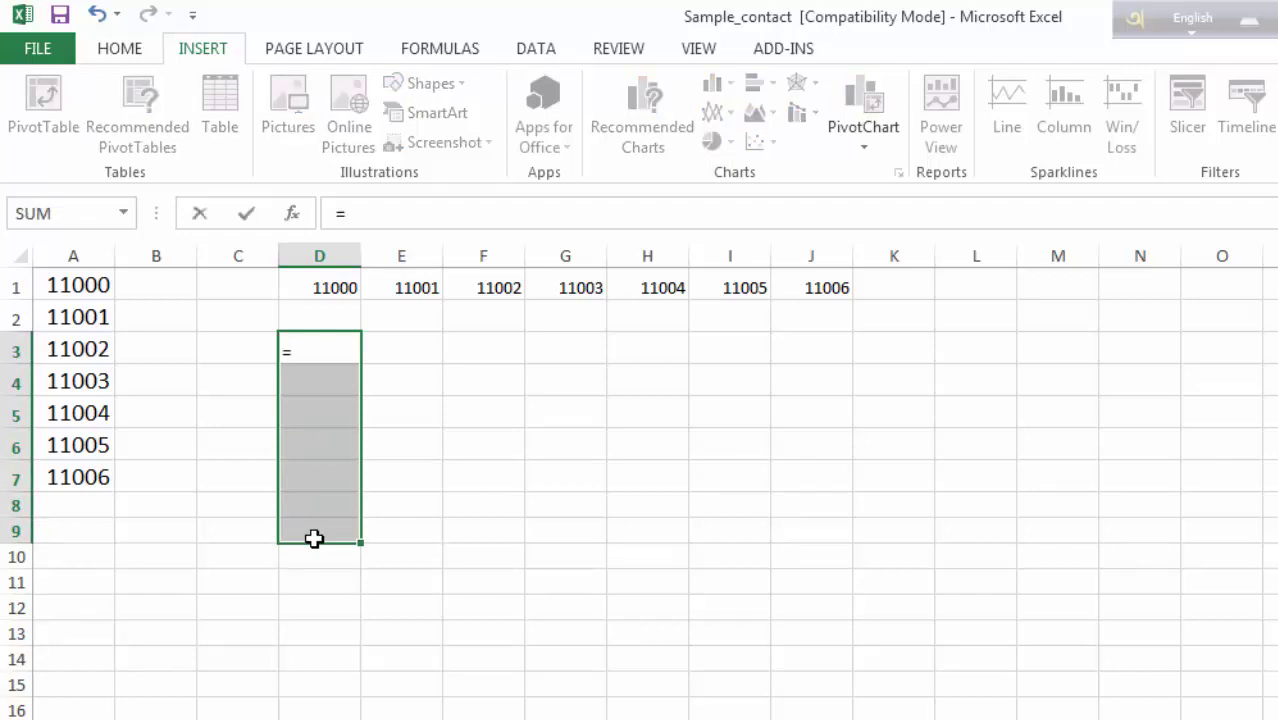
text(tr)
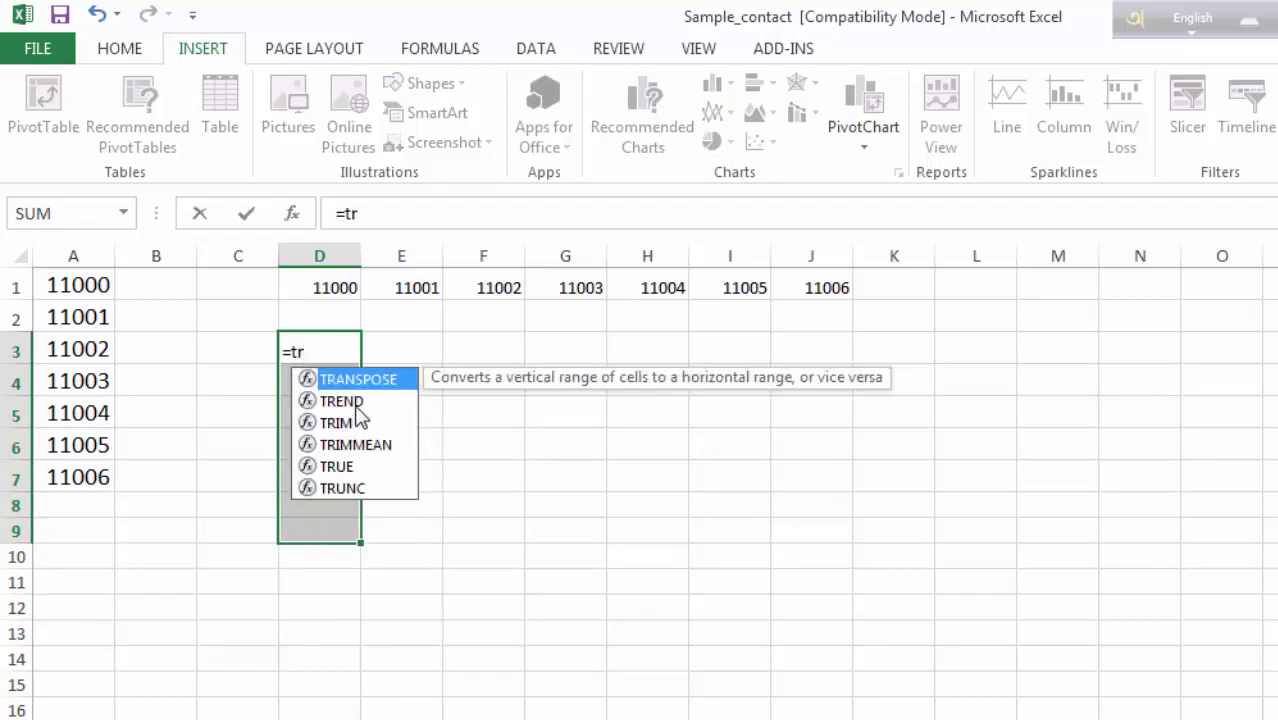
double_click(368, 378)
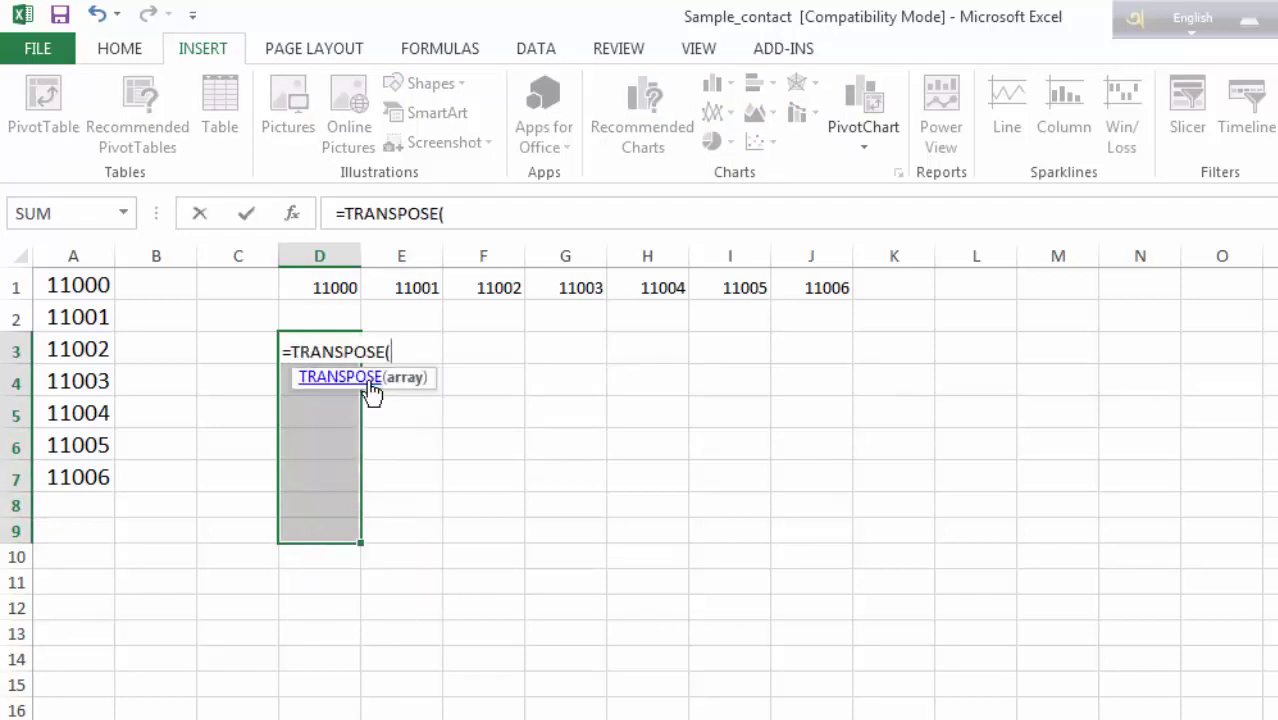
drag(322, 280, 794, 288)
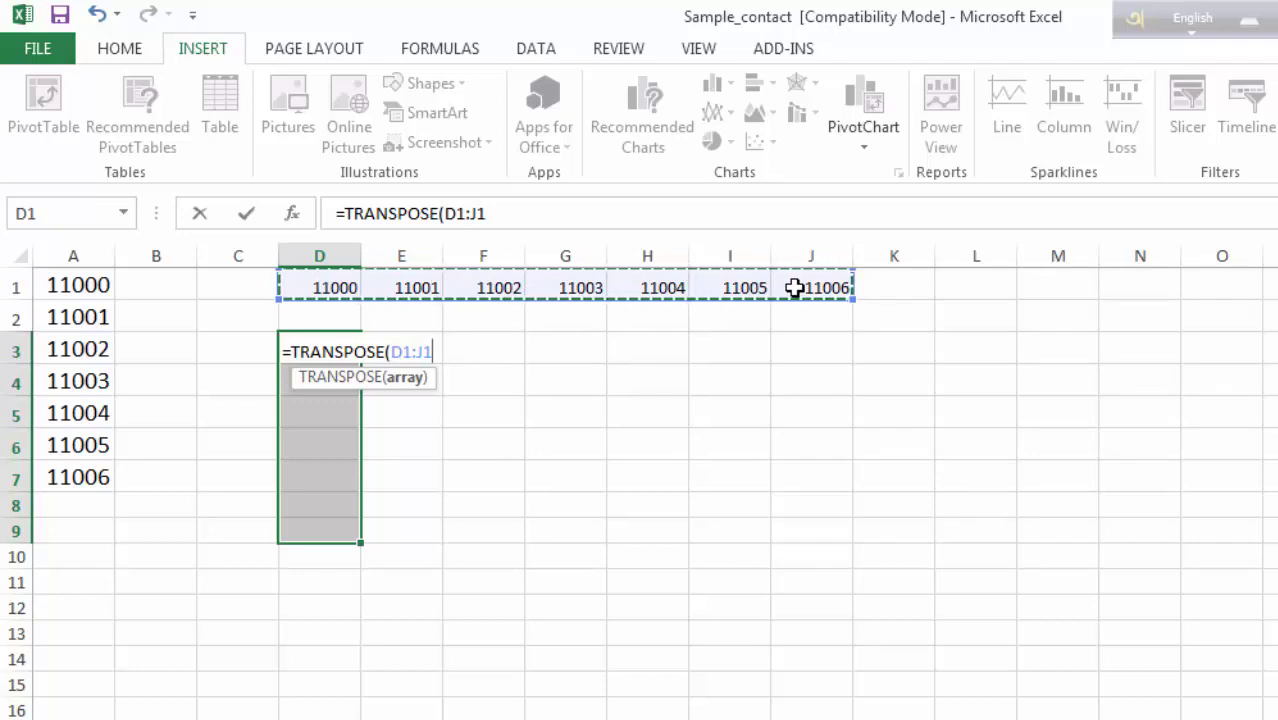
text())
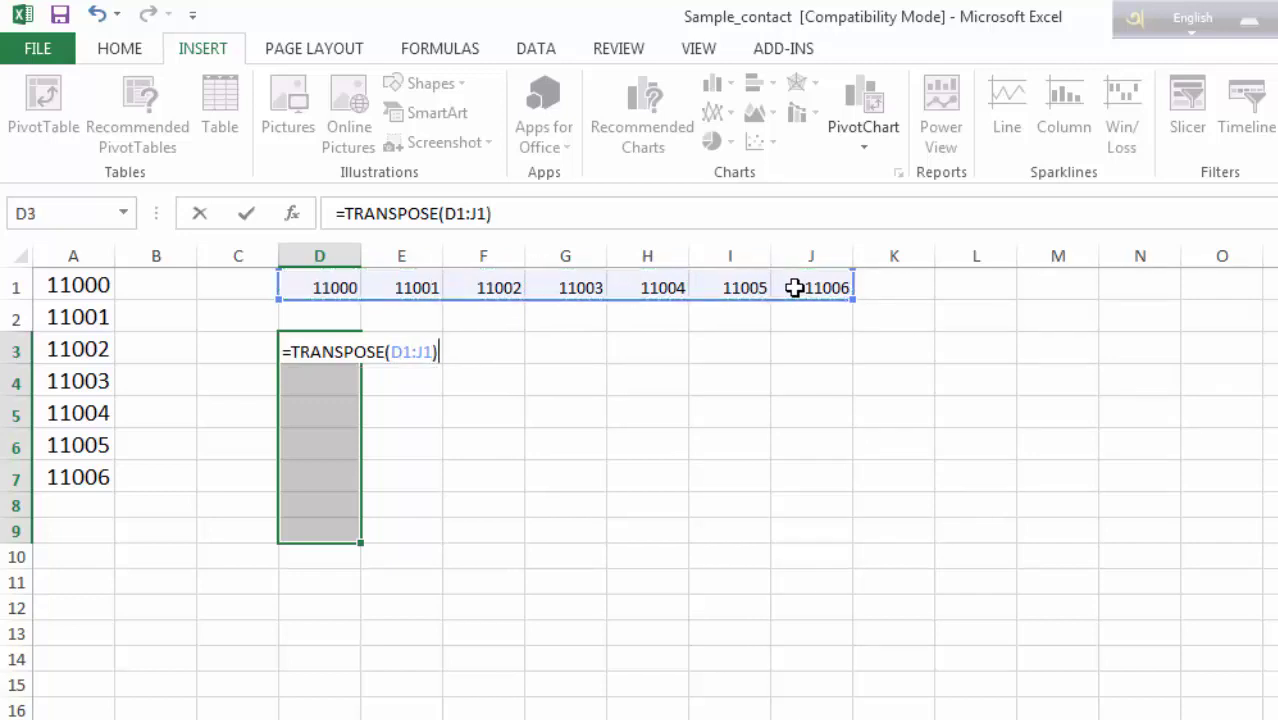
key(ctrl+shift+Return)
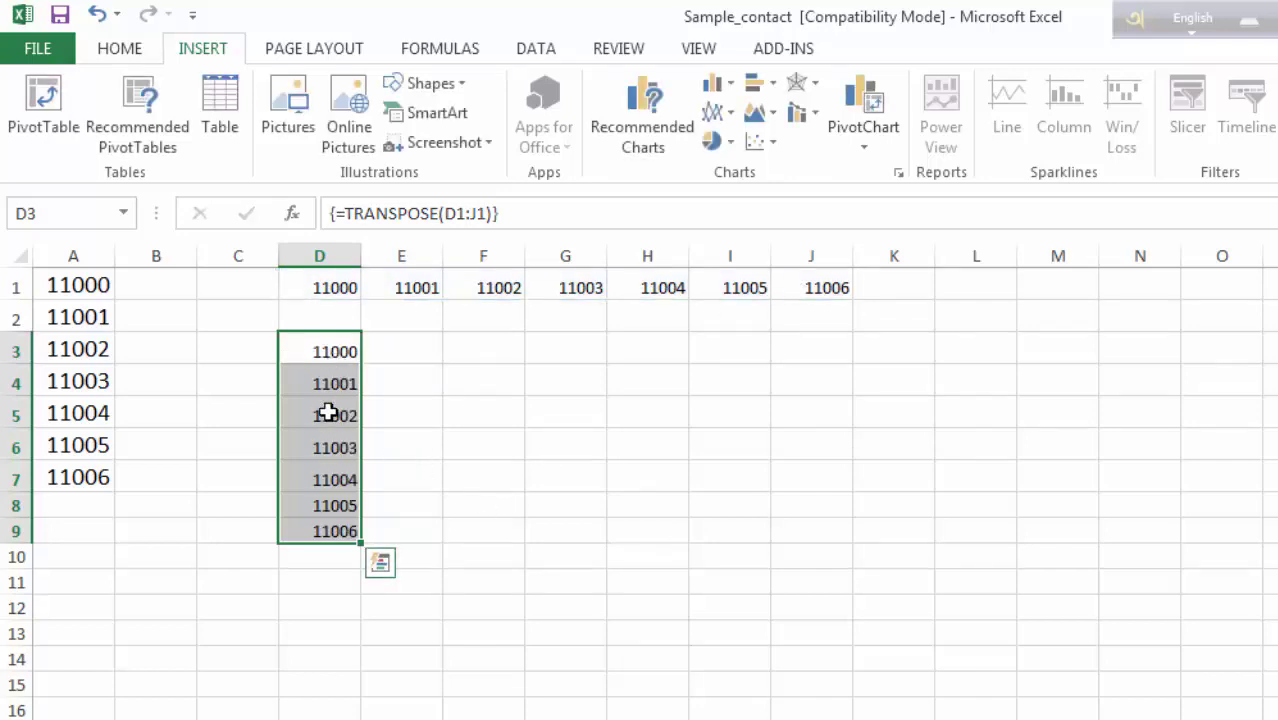
click(336, 480)
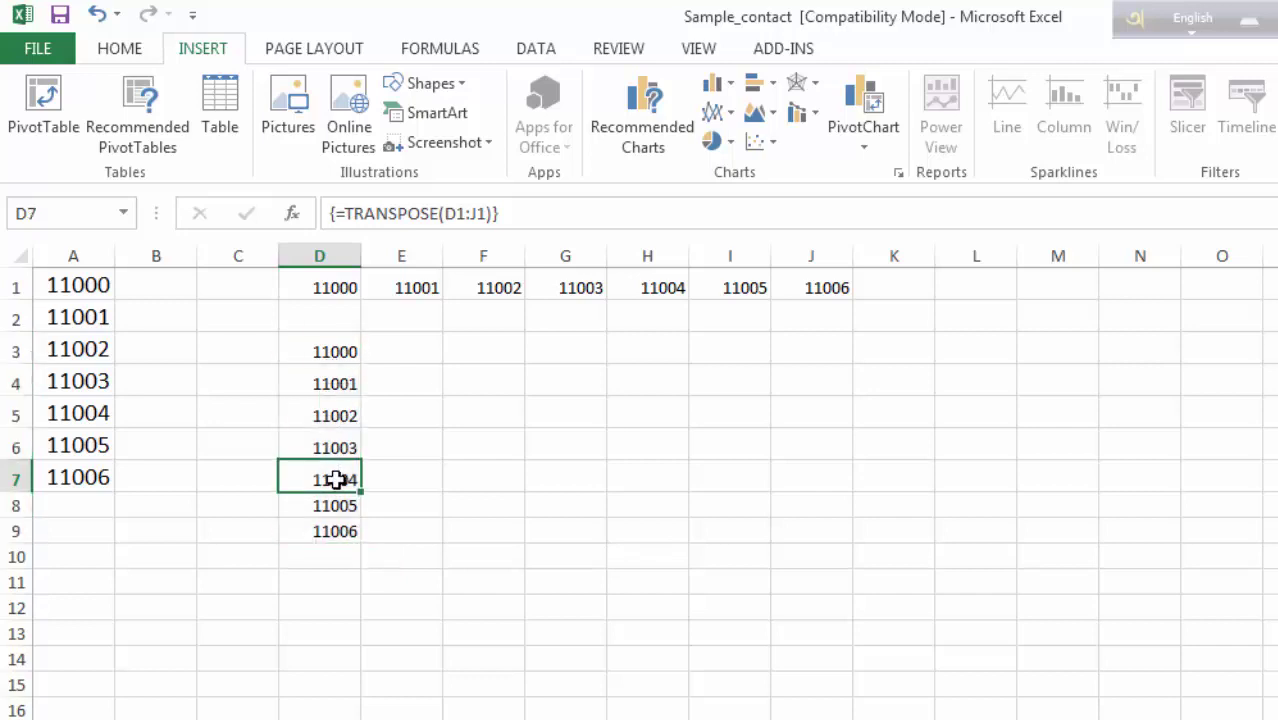
drag(336, 367, 342, 505)
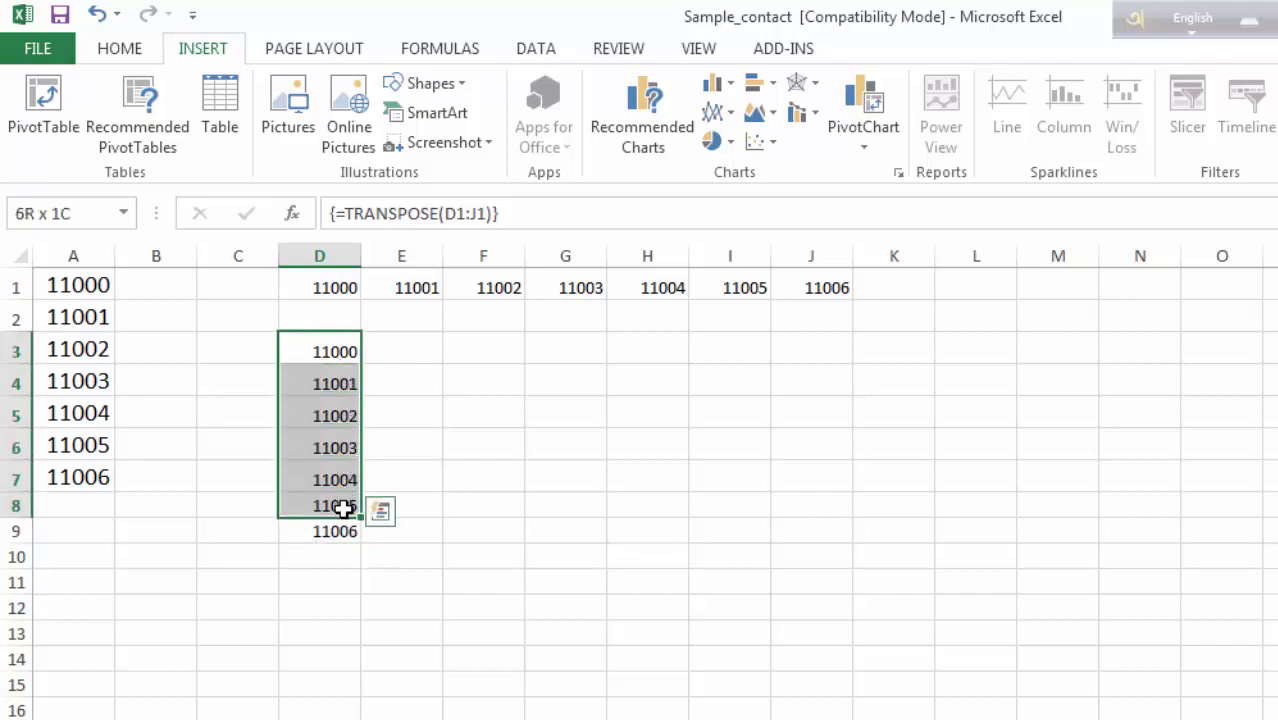
- Change the last value of the source list, in cell A7, to 11010
click(80, 385)
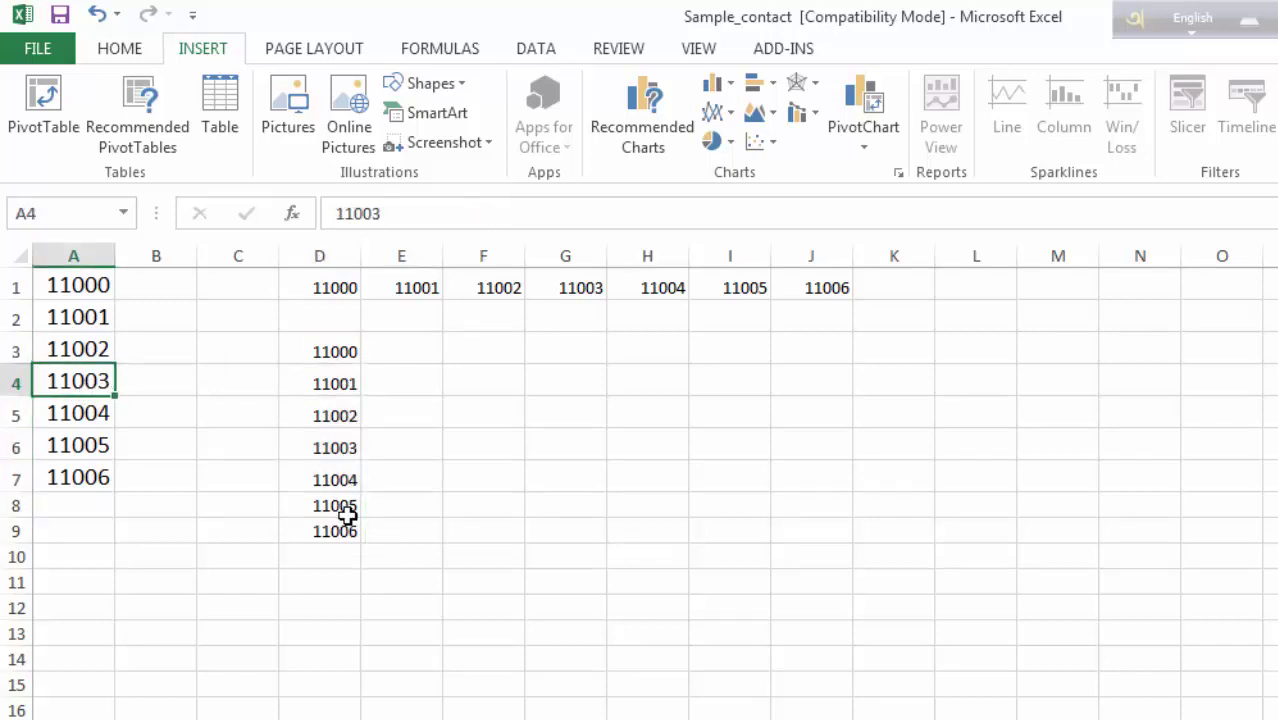
click(92, 478)
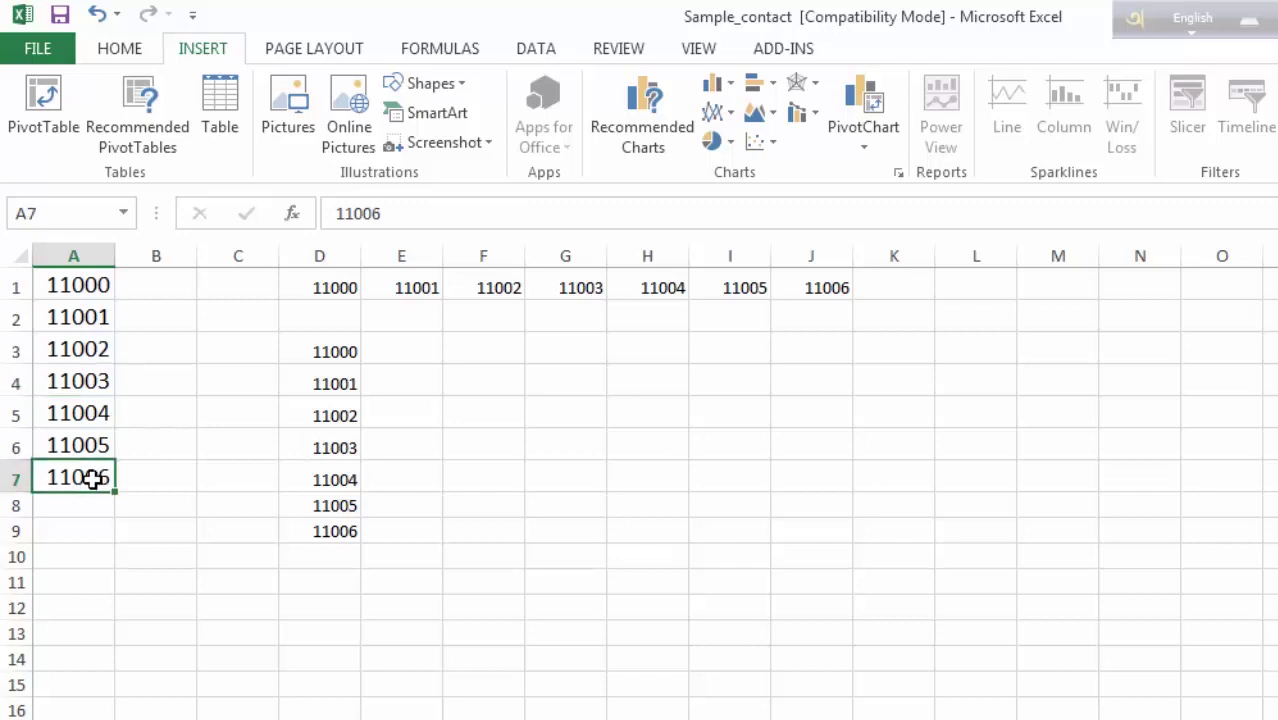
click(402, 214)
key(BackSpace)
key(BackSpace)
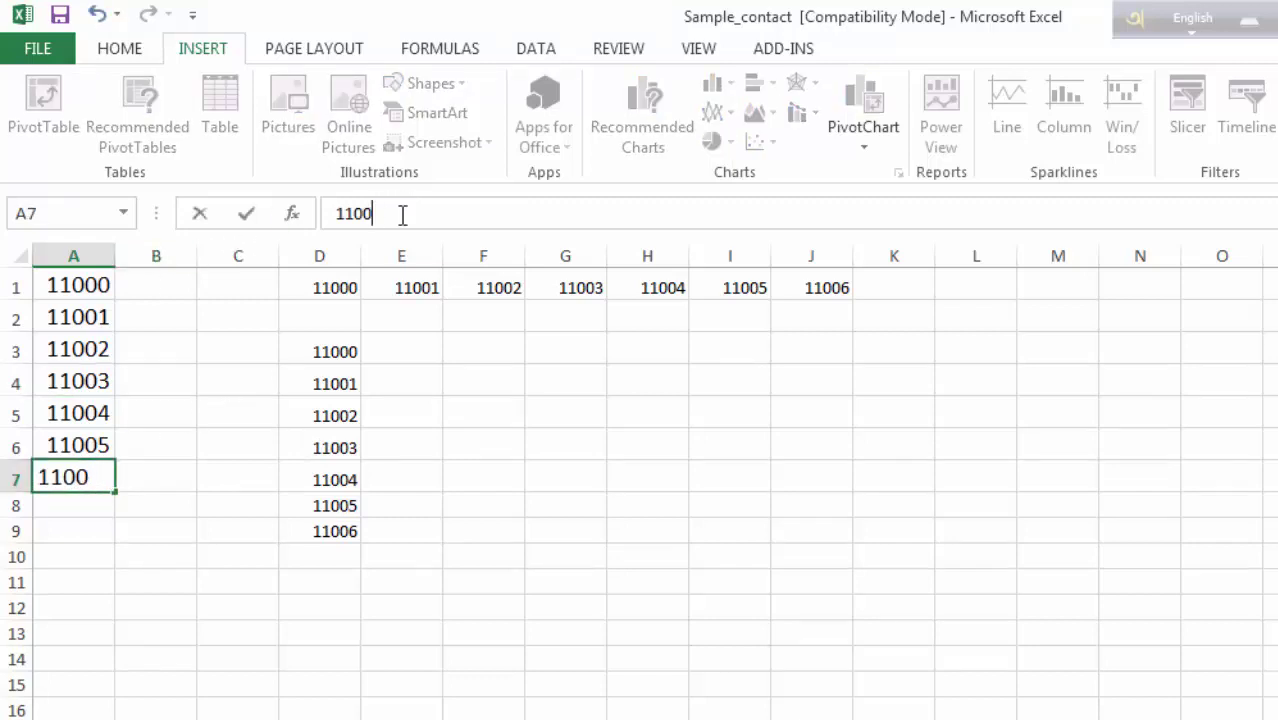
text(10)
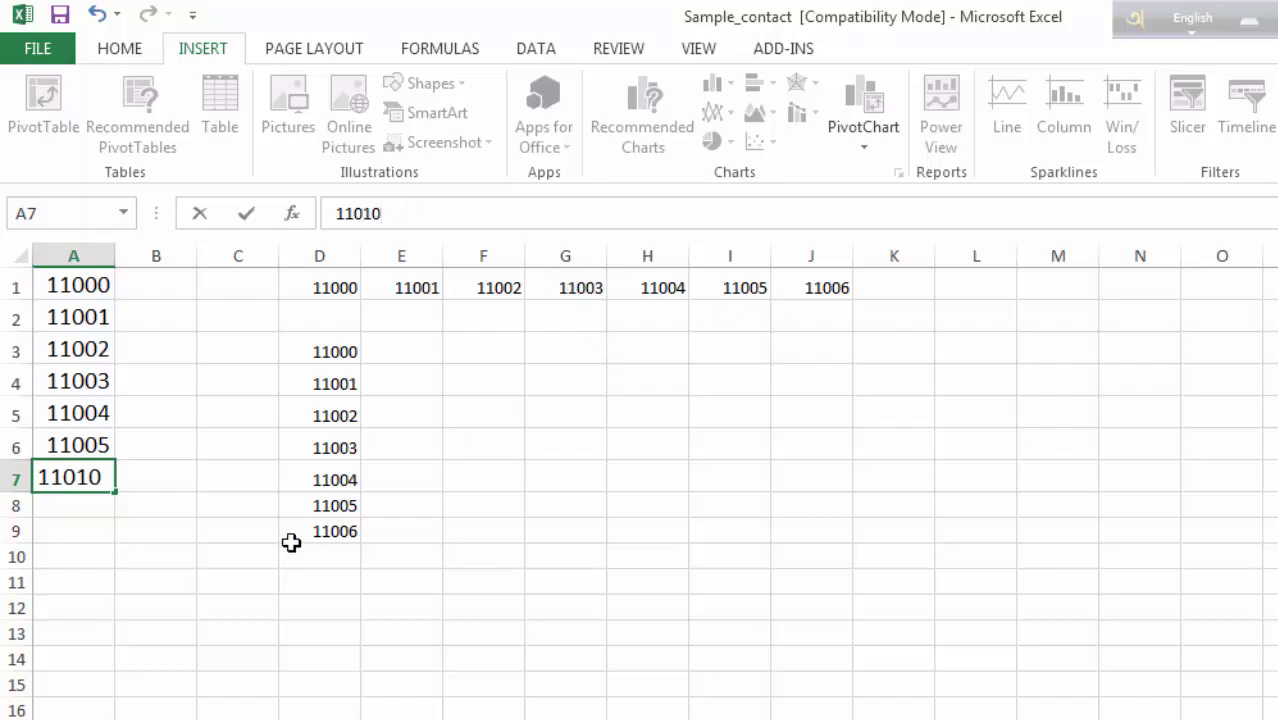
key(Return)
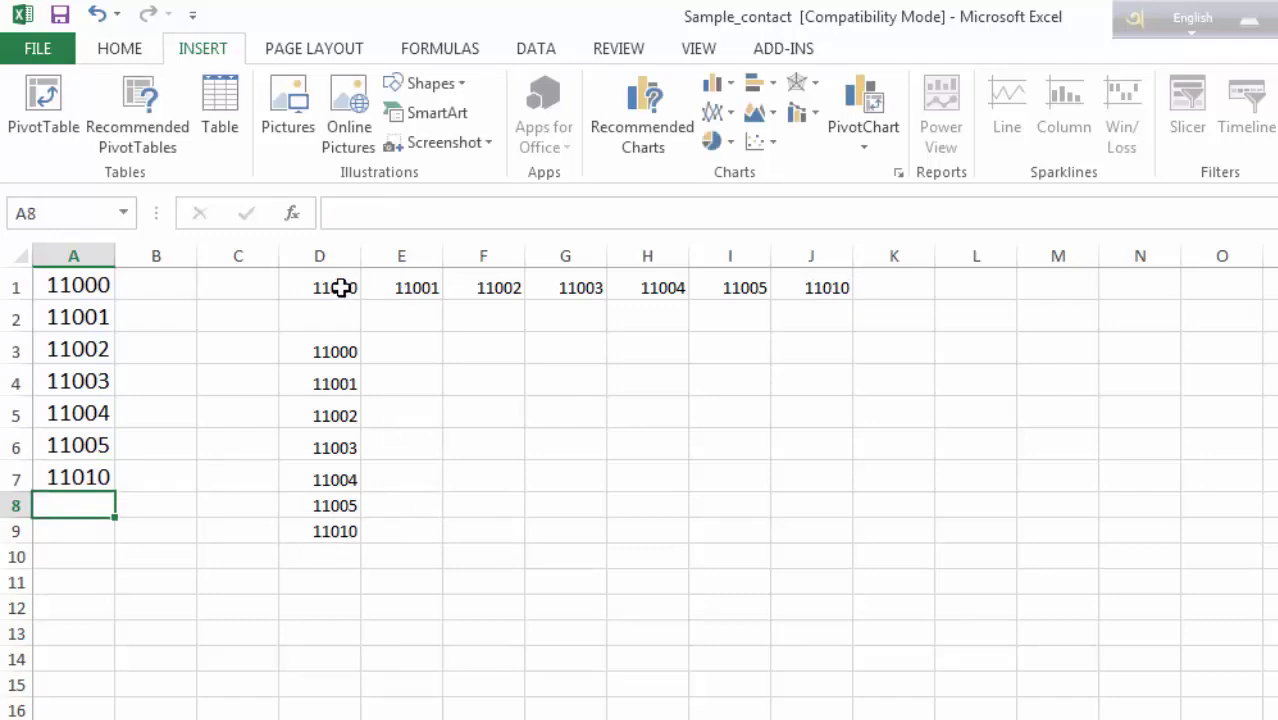
- Copy the vertical list in A1:A7 and paste it transposed as a row starting at cell G4
drag(341, 288, 816, 284)
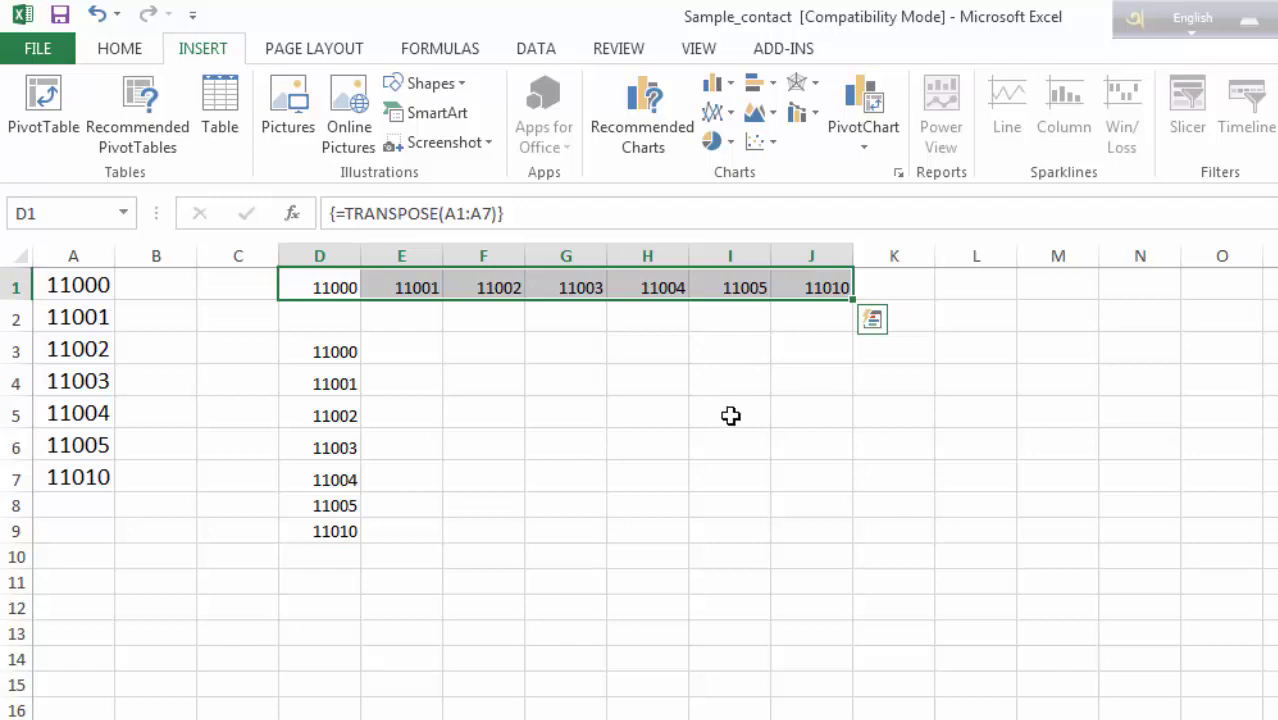
click(73, 287)
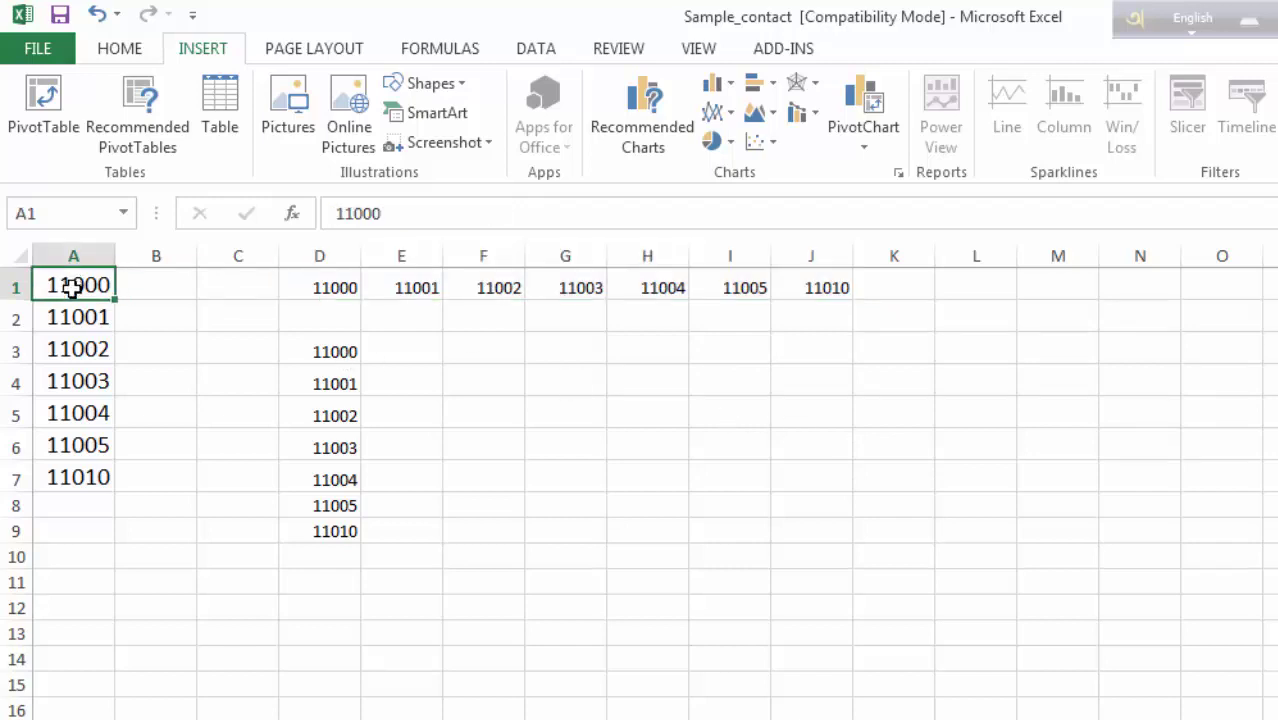
drag(73, 287, 94, 480)
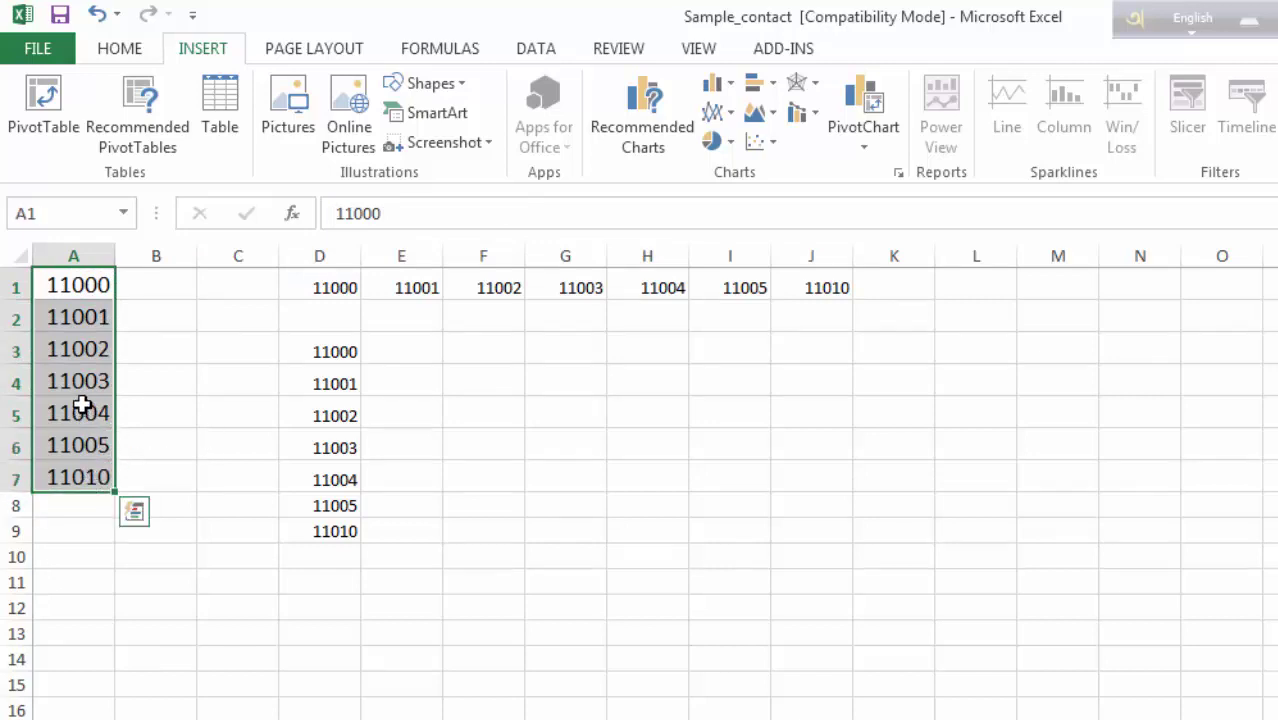
click(583, 378)
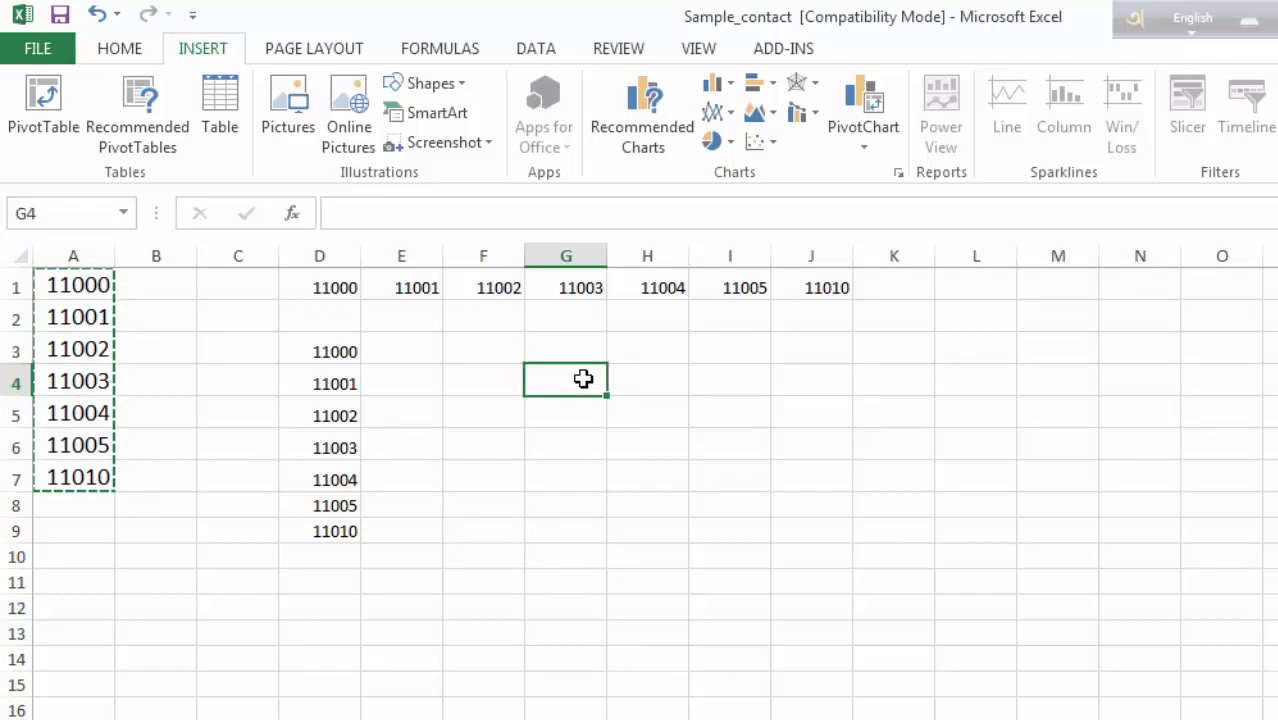
right_click(583, 378)
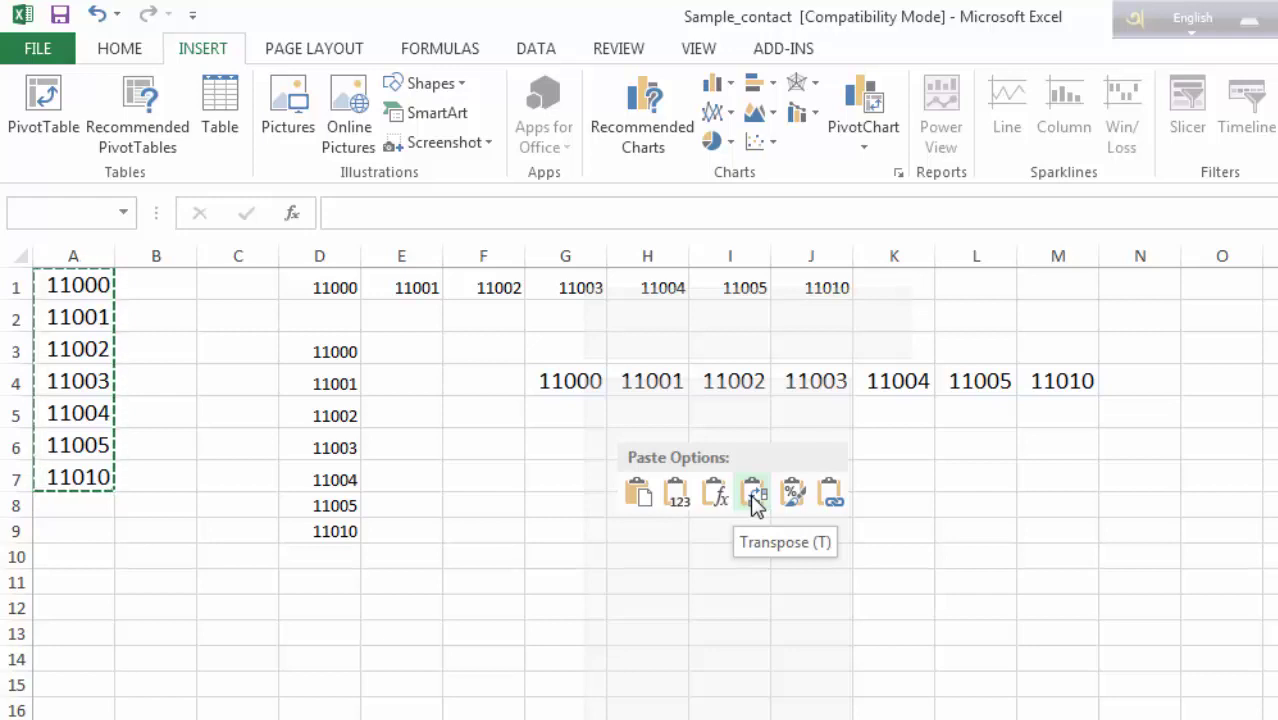
click(752, 495)
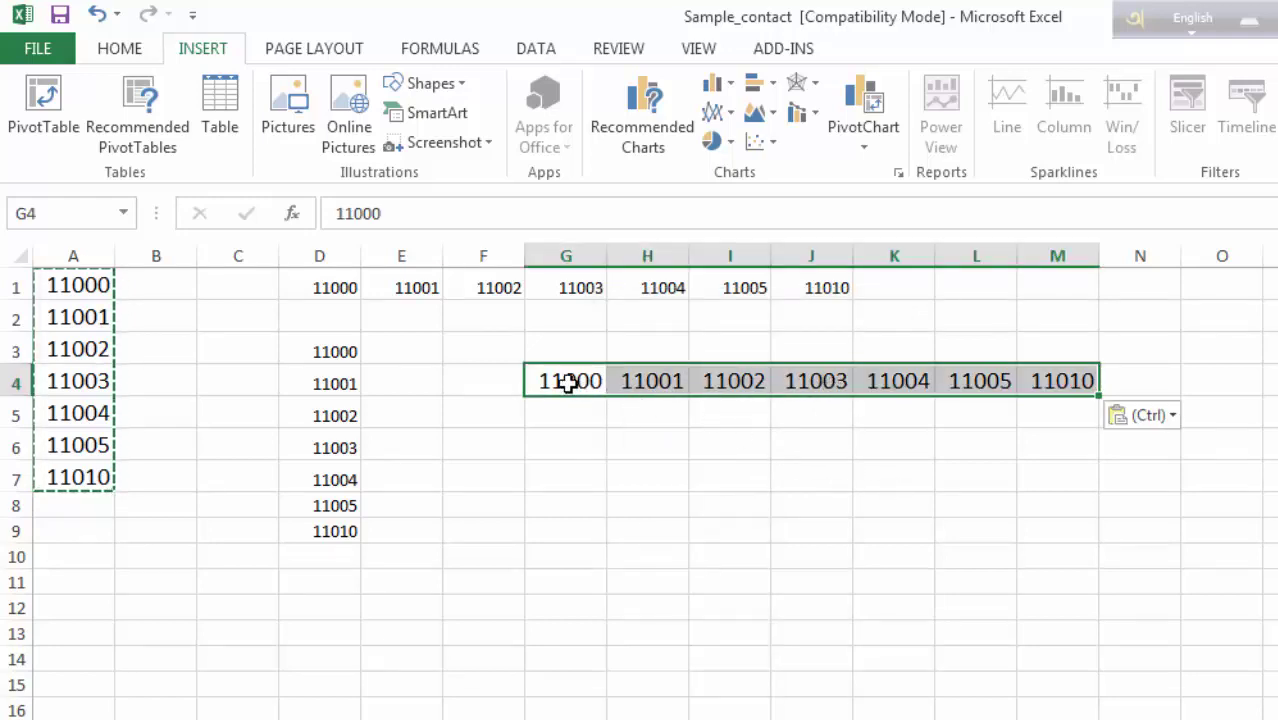
- Copy the horizontal range G4:M4 and paste it transposed as a column starting at cell G6
drag(568, 383, 1056, 390)
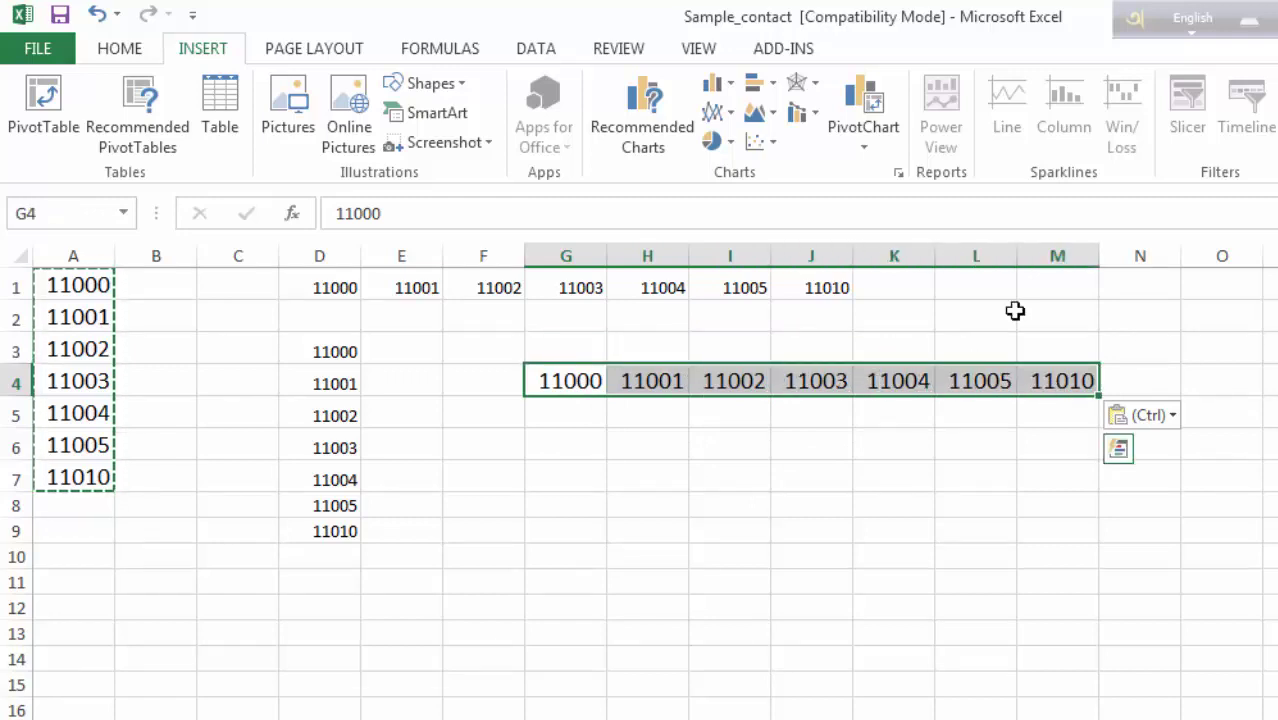
key(ctrl+c)
click(570, 450)
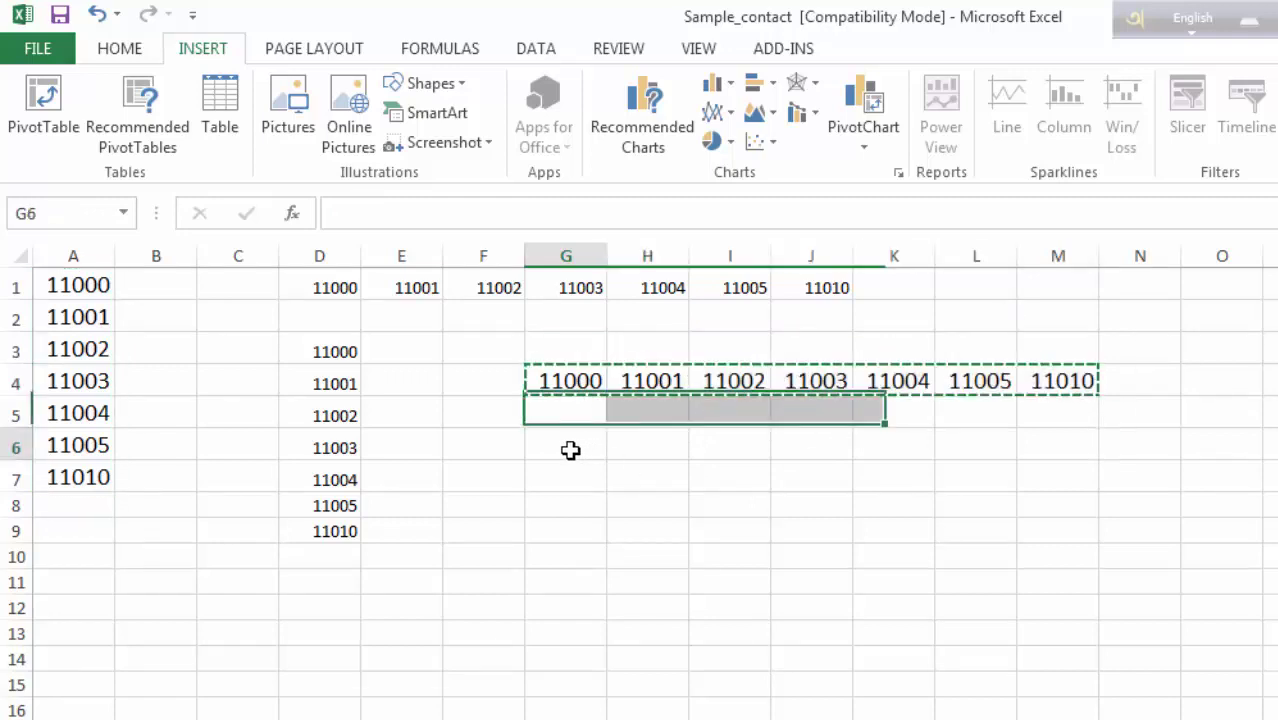
right_click(570, 450)
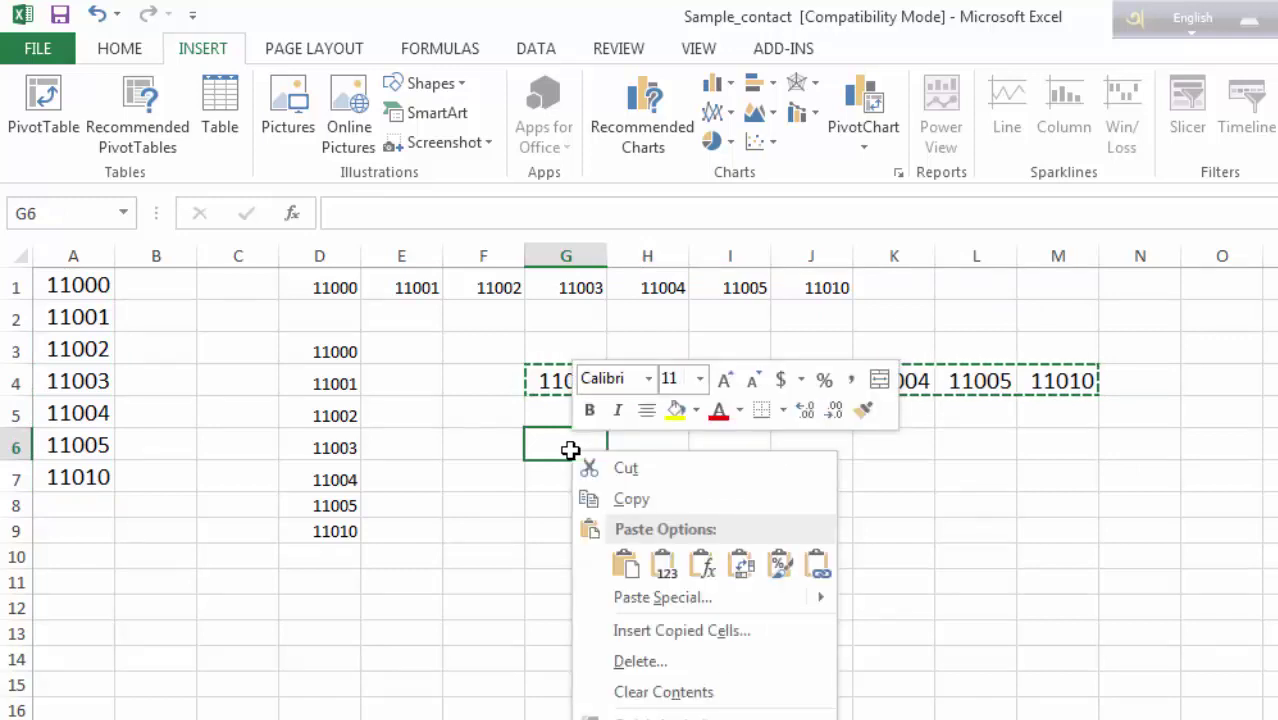
click(742, 575)
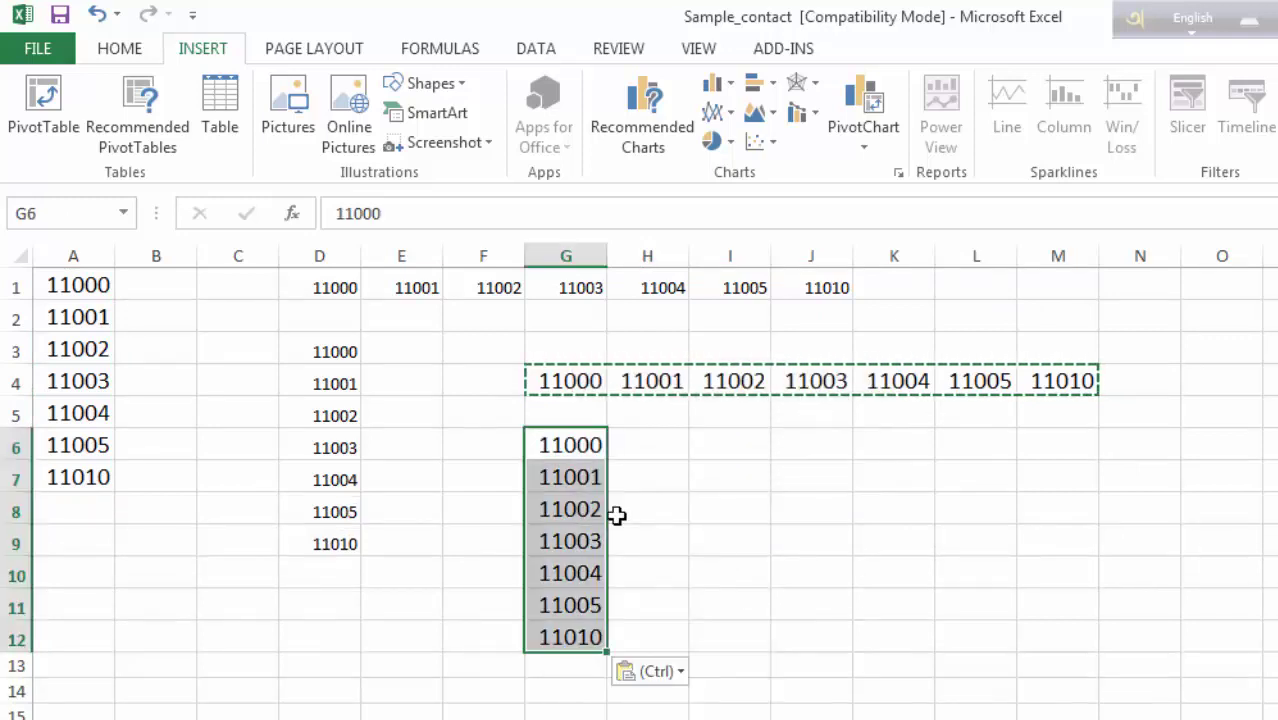